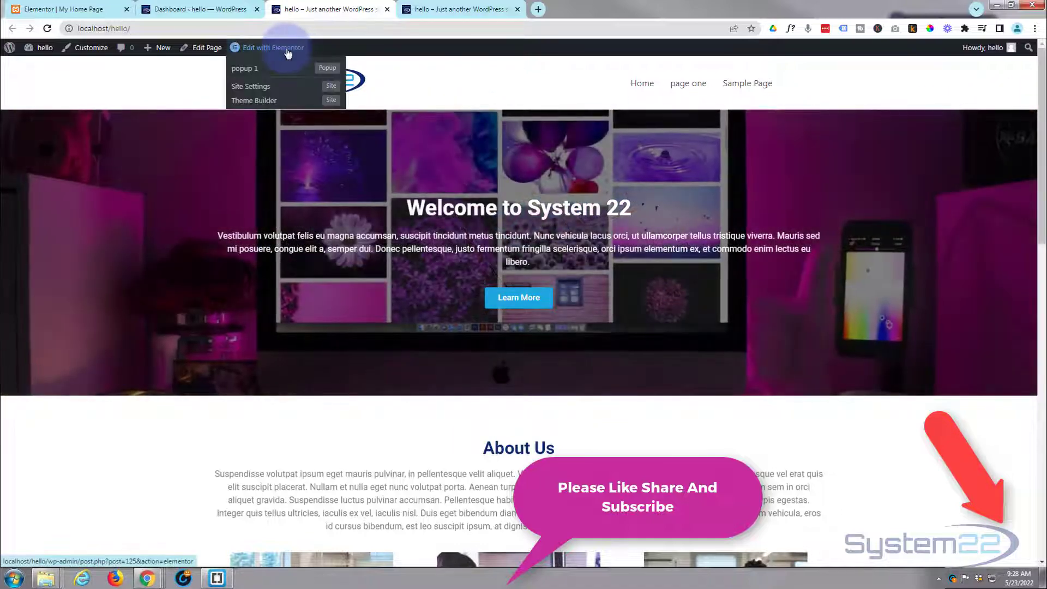
# Step: Open the home page in the Elementor editor and scroll through its sections, returning to the 'Welcome to System 22' hero
pyautogui.click(288, 49)
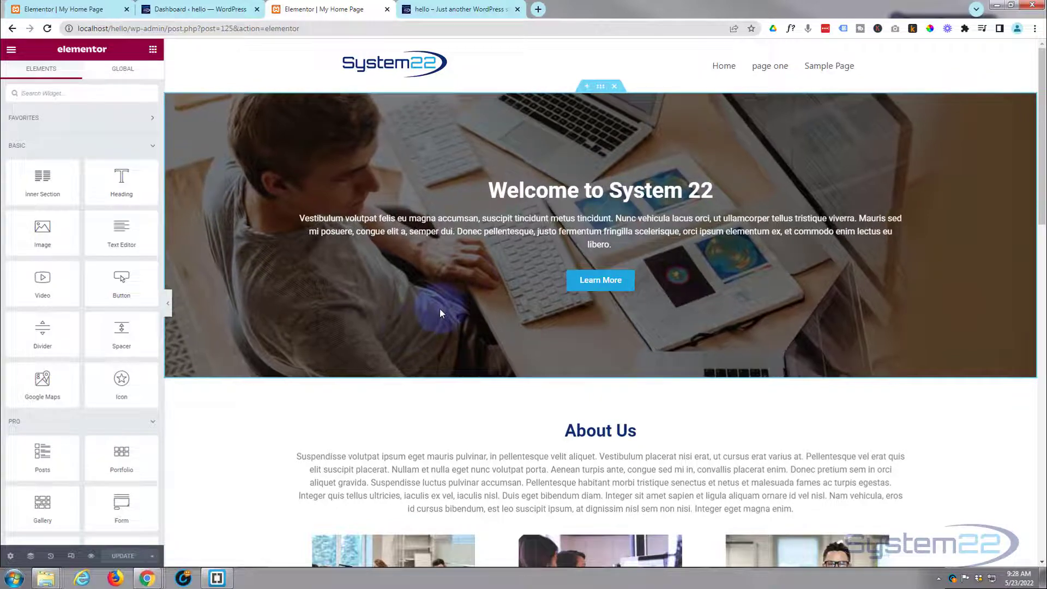
pyautogui.scroll(-1, 407, 428)
pyautogui.scroll(-2, 407, 428)
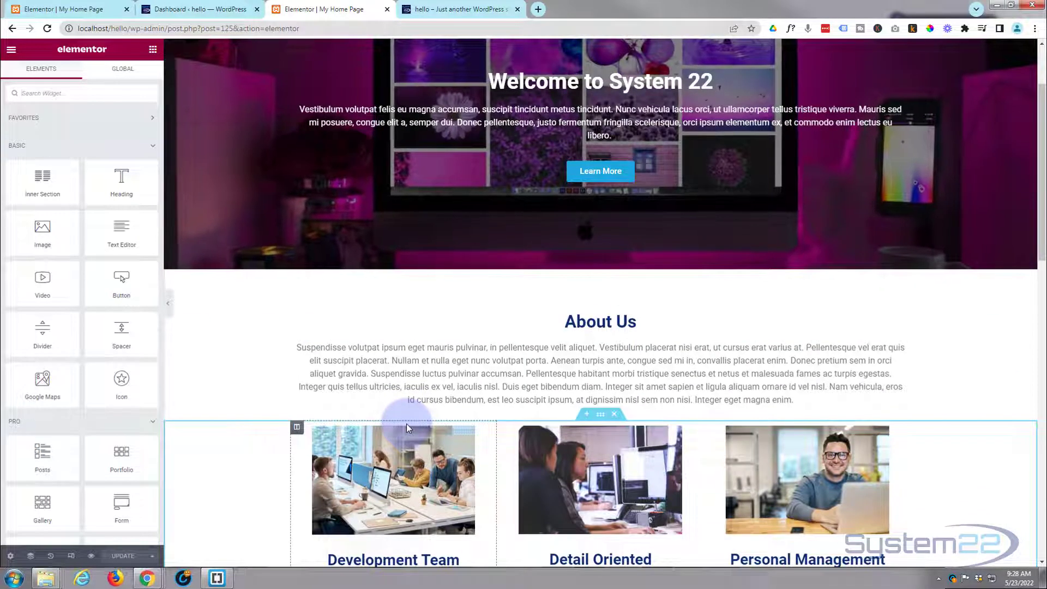
pyautogui.scroll(-8, 407, 423)
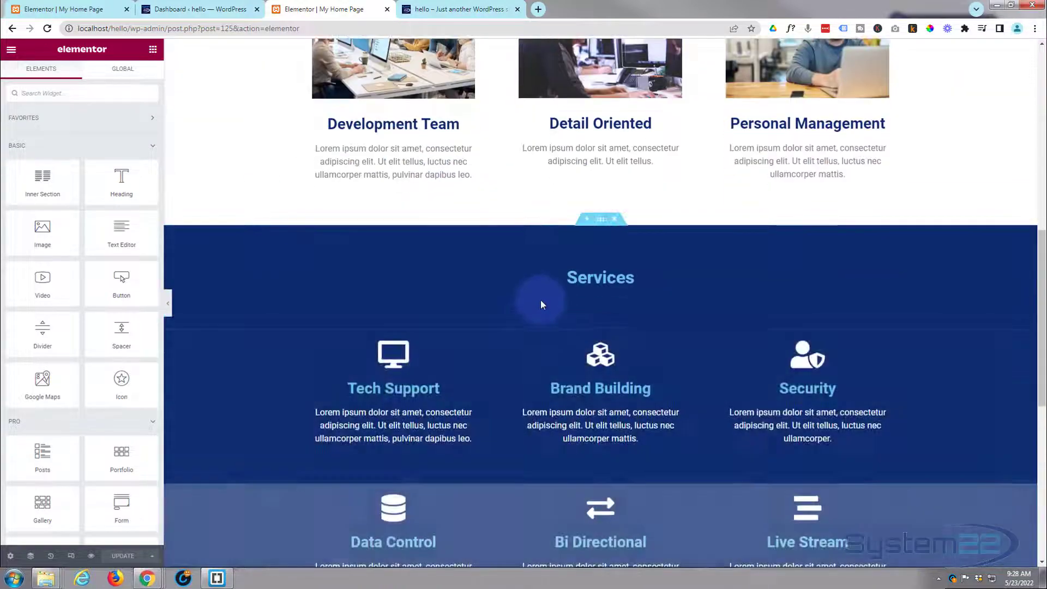
pyautogui.scroll(2, 528, 318)
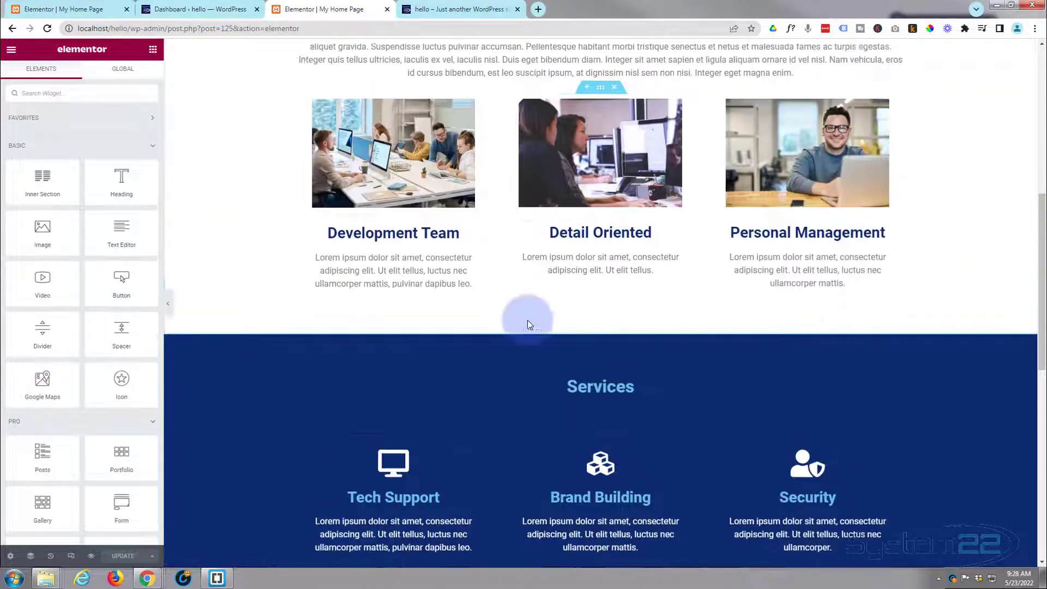
pyautogui.scroll(8, 528, 320)
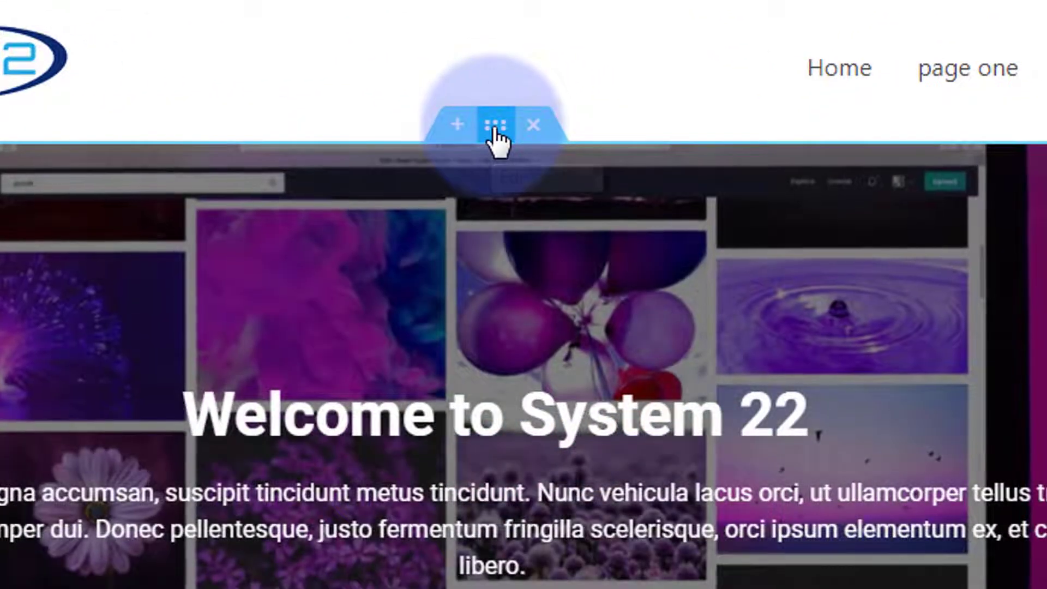
# Step: Save the hero slider section as a library template named 'Ken Burns slider'
pyautogui.rightClick(496, 140)
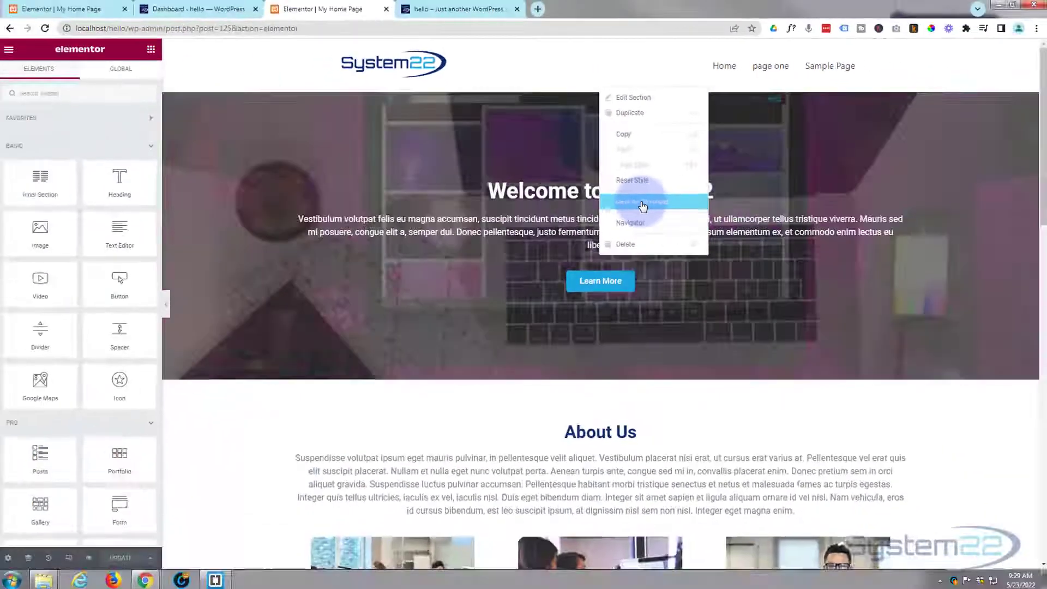
pyautogui.click(643, 206)
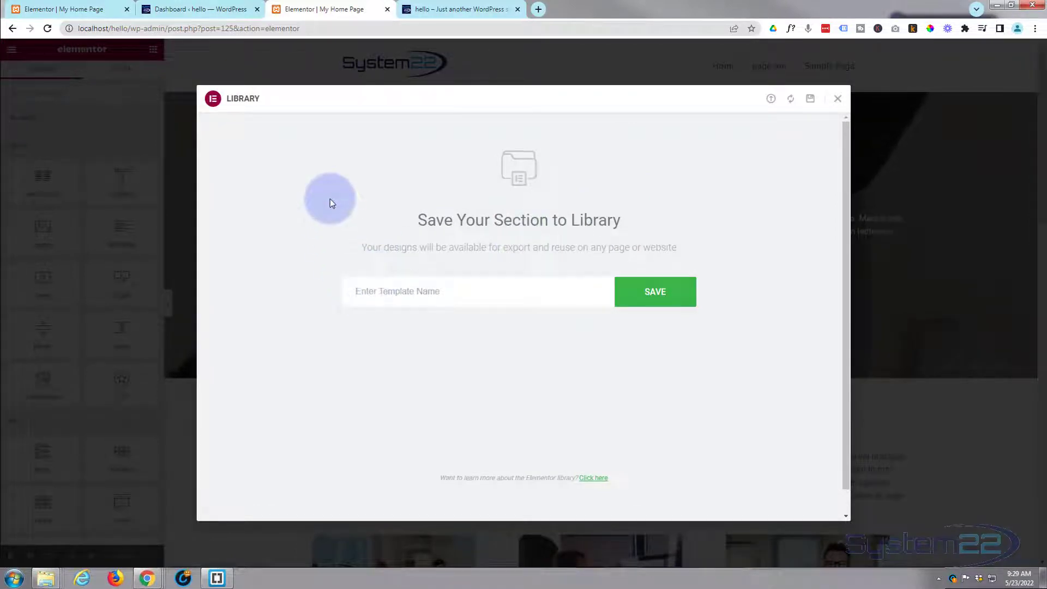
pyautogui.write('Ken ')
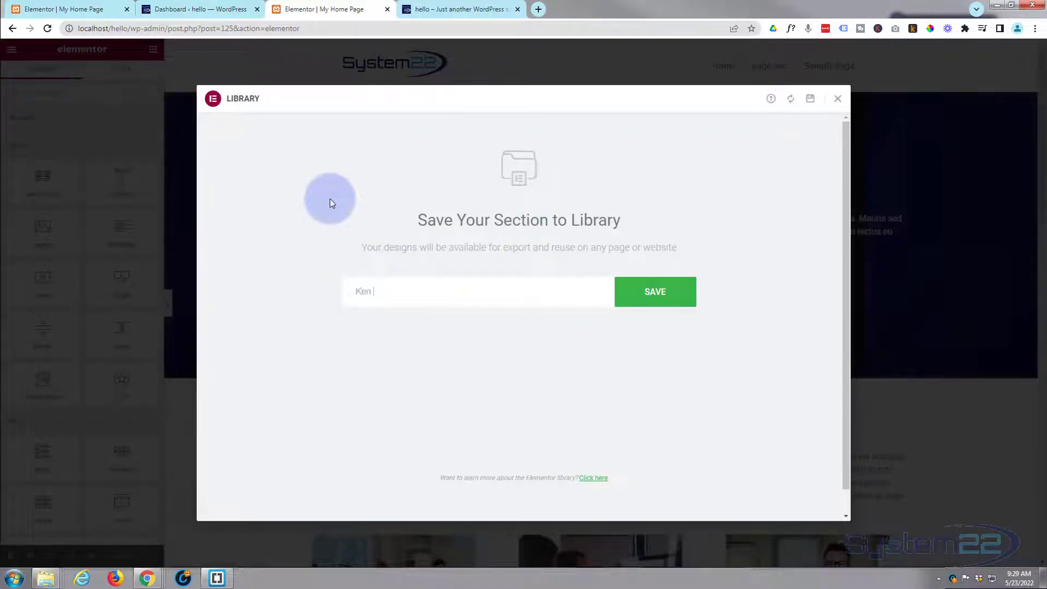
pyautogui.write('Burns slider')
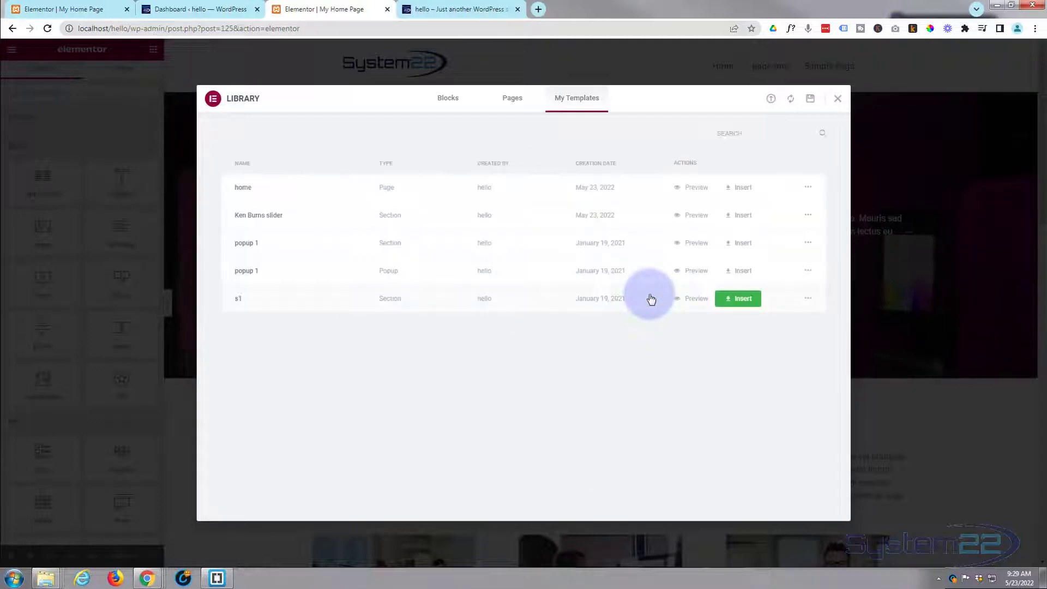
# Step: Save the Services section as a section template named 'Services section'
pyautogui.click(838, 99)
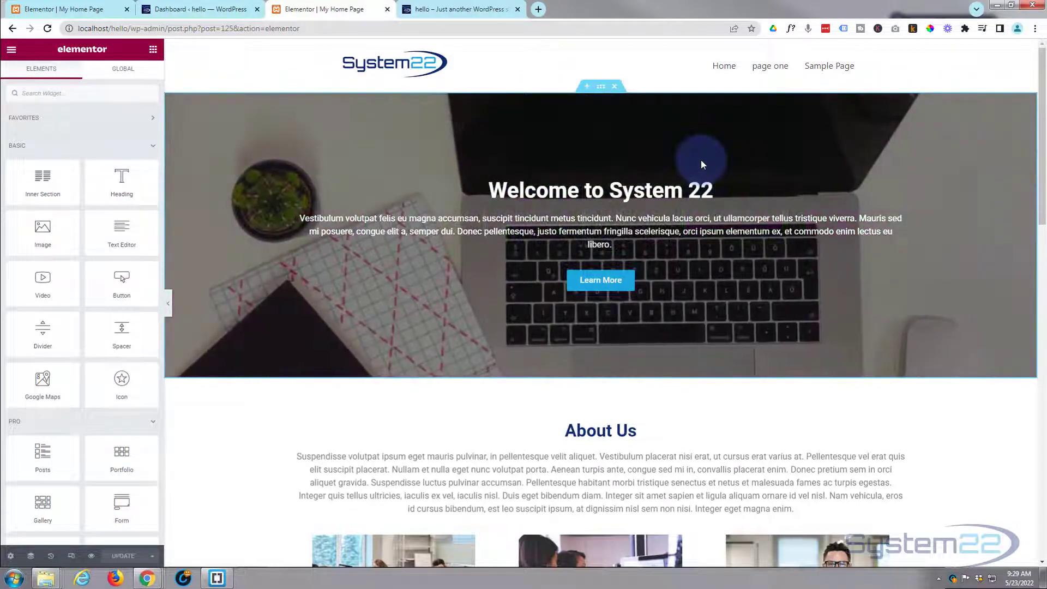
pyautogui.scroll(-1, 702, 164)
pyautogui.scroll(-10, 702, 163)
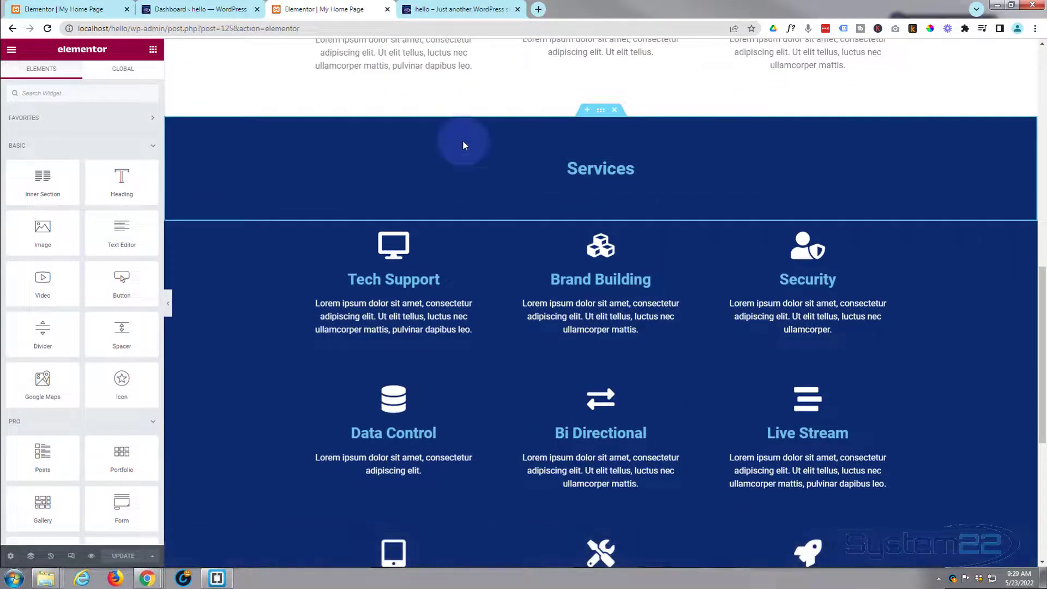
pyautogui.rightClick(602, 116)
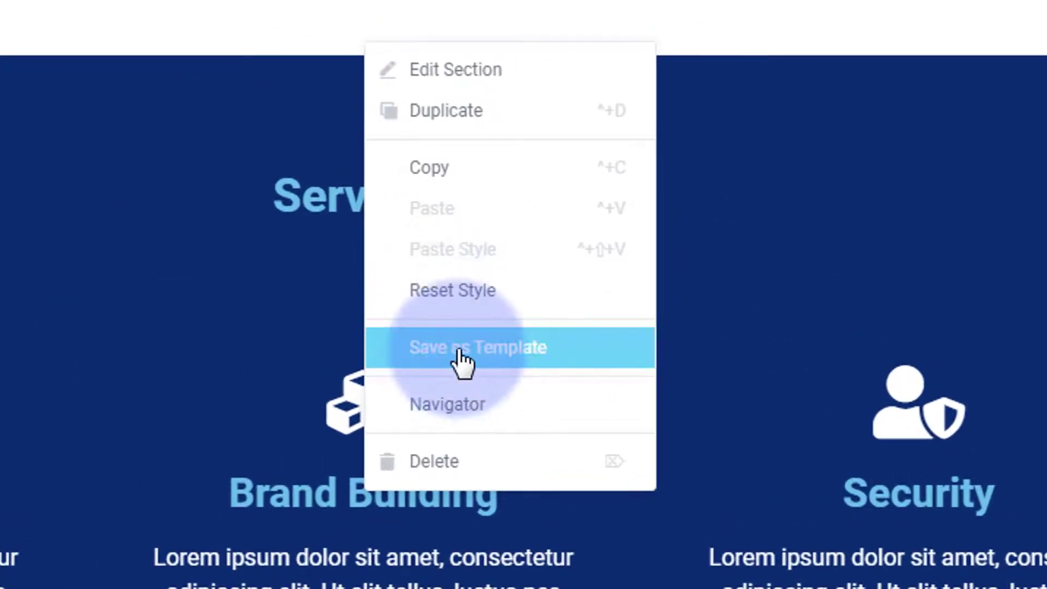
pyautogui.click(458, 360)
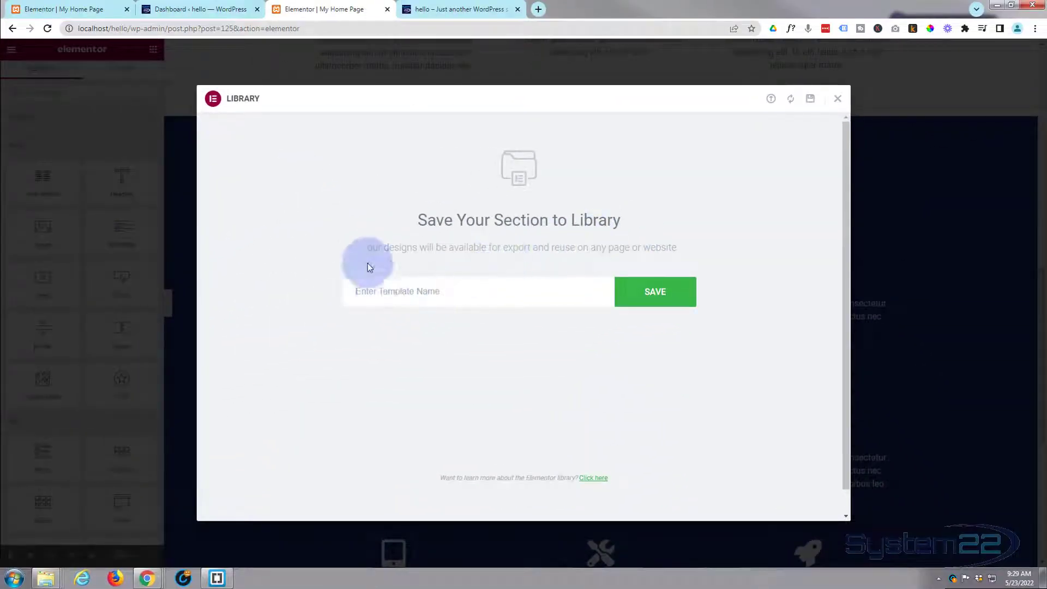
pyautogui.write('Ser')
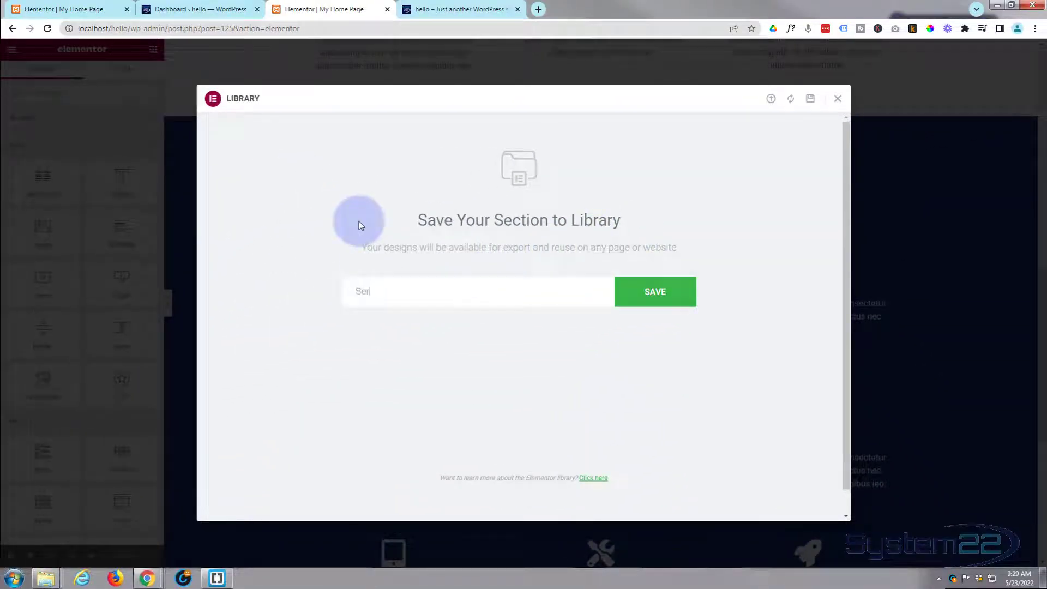
pyautogui.write('vices section')
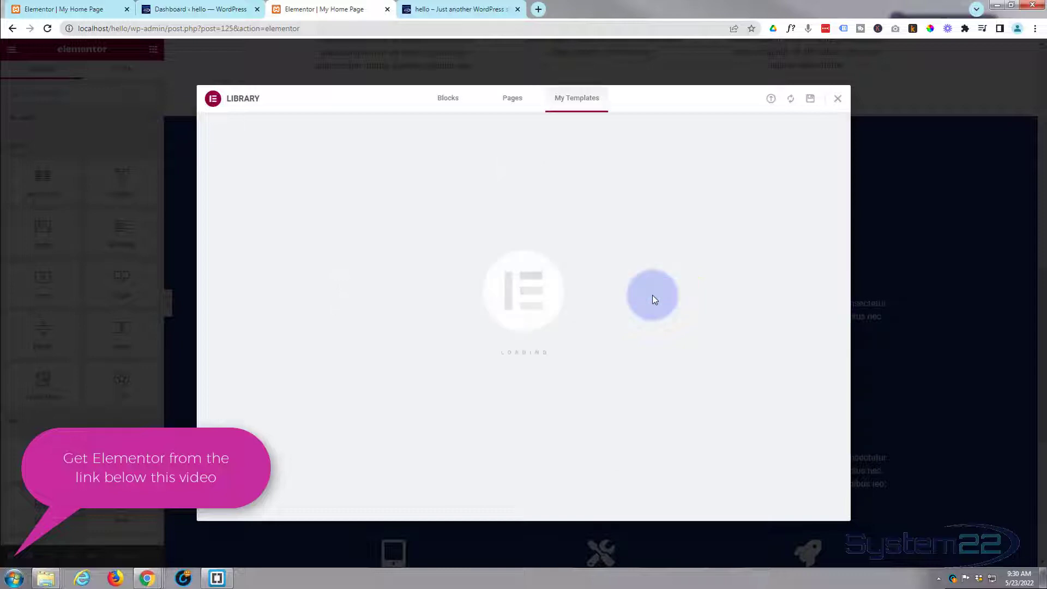
pyautogui.click(838, 98)
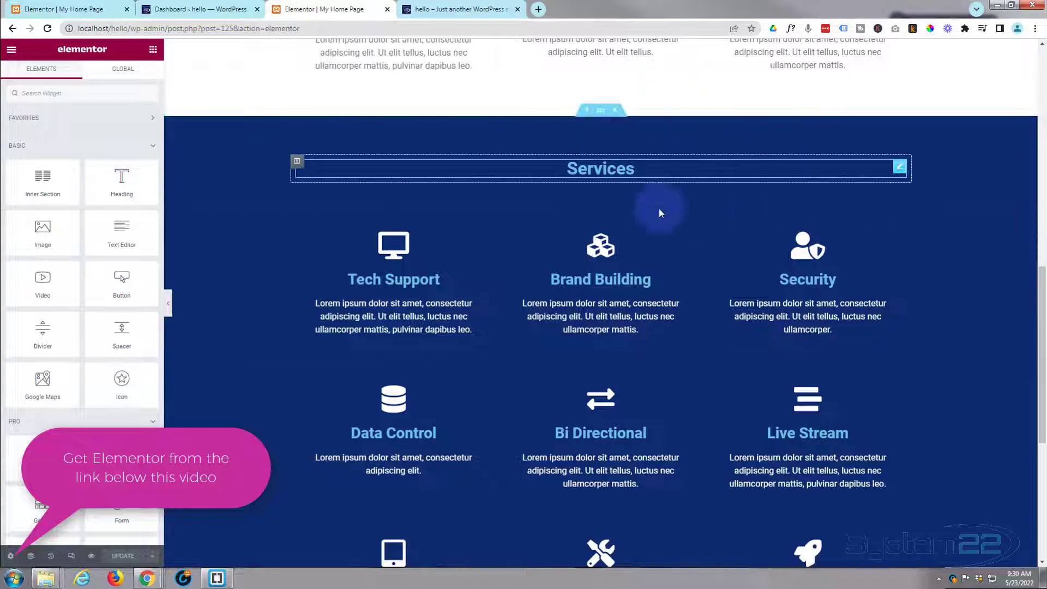
# Step: Save the whole home page as a page template named 'Whole Page Home'
pyautogui.scroll(1, 663, 219)
pyautogui.scroll(10, 663, 218)
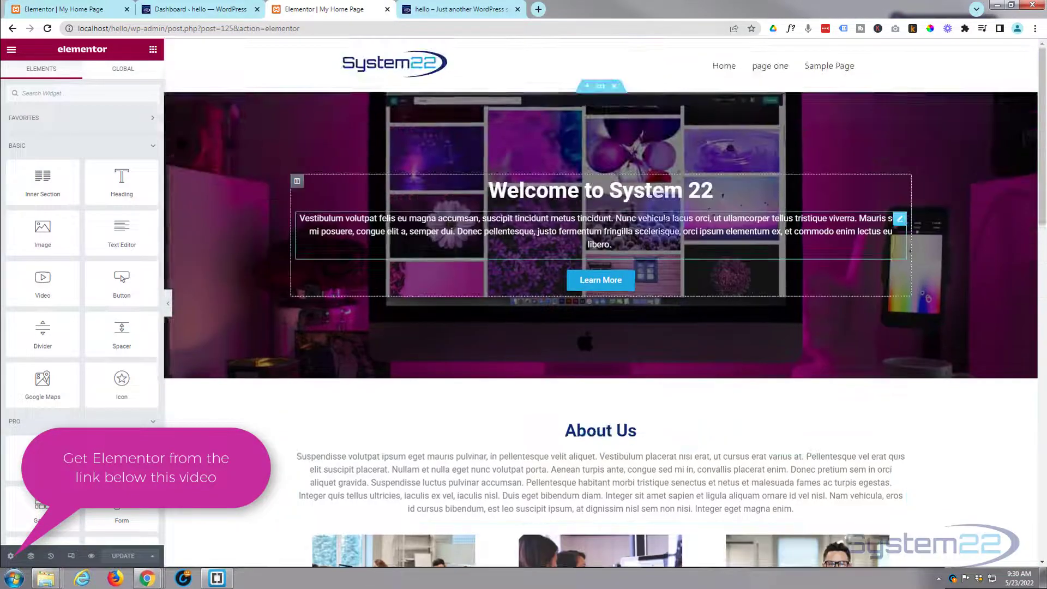
pyautogui.scroll(-2, 661, 215)
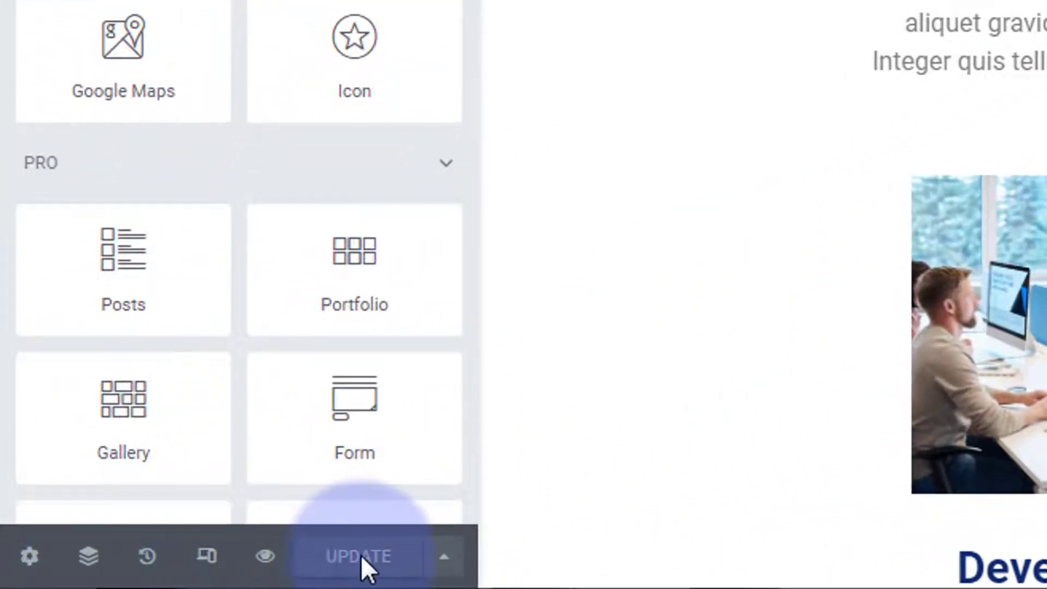
pyautogui.click(444, 562)
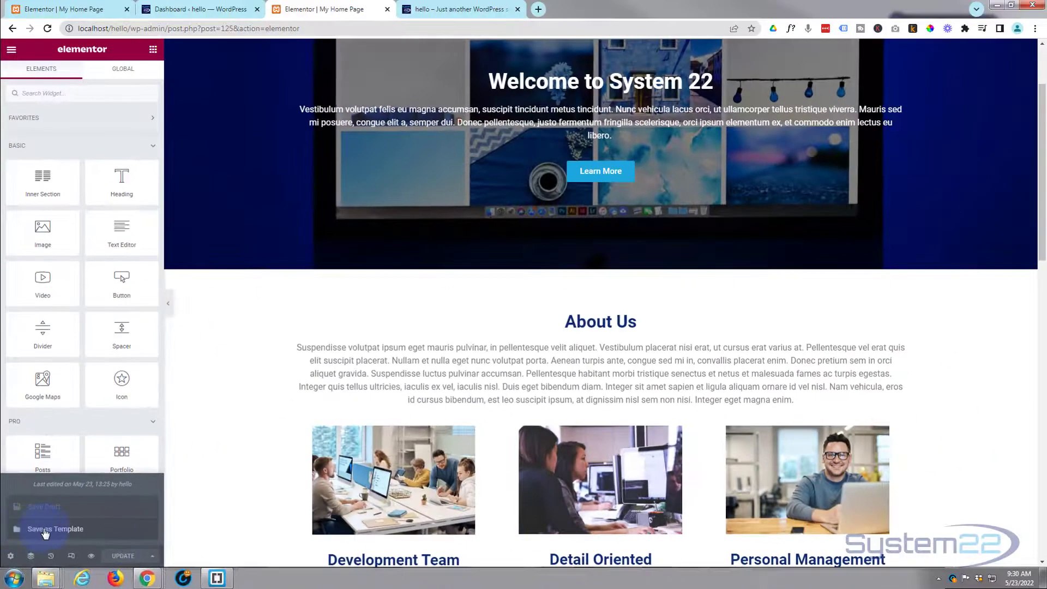
pyautogui.click(121, 493)
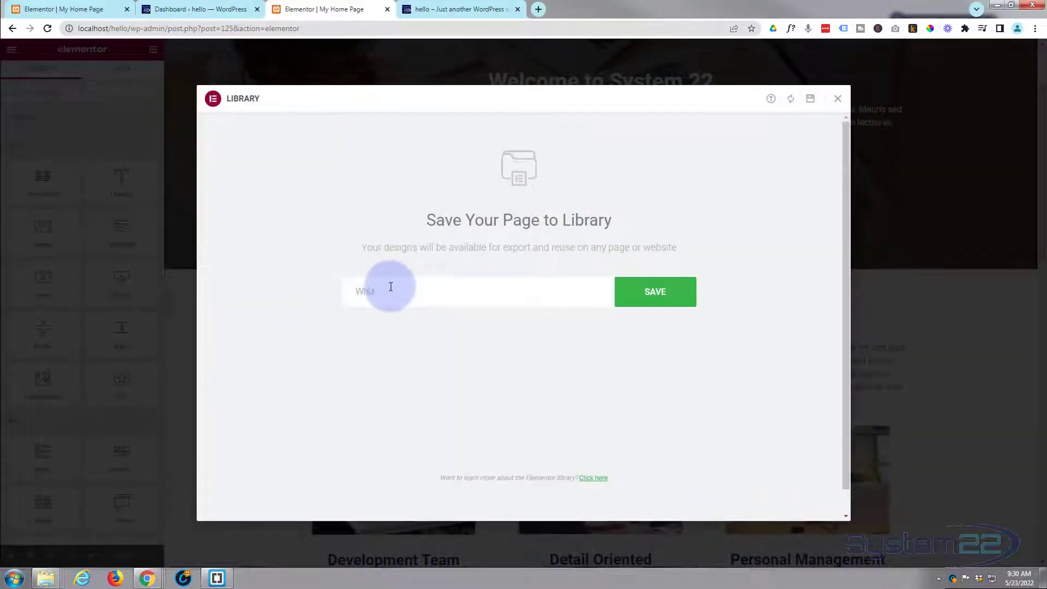
pyautogui.write('Whole H')
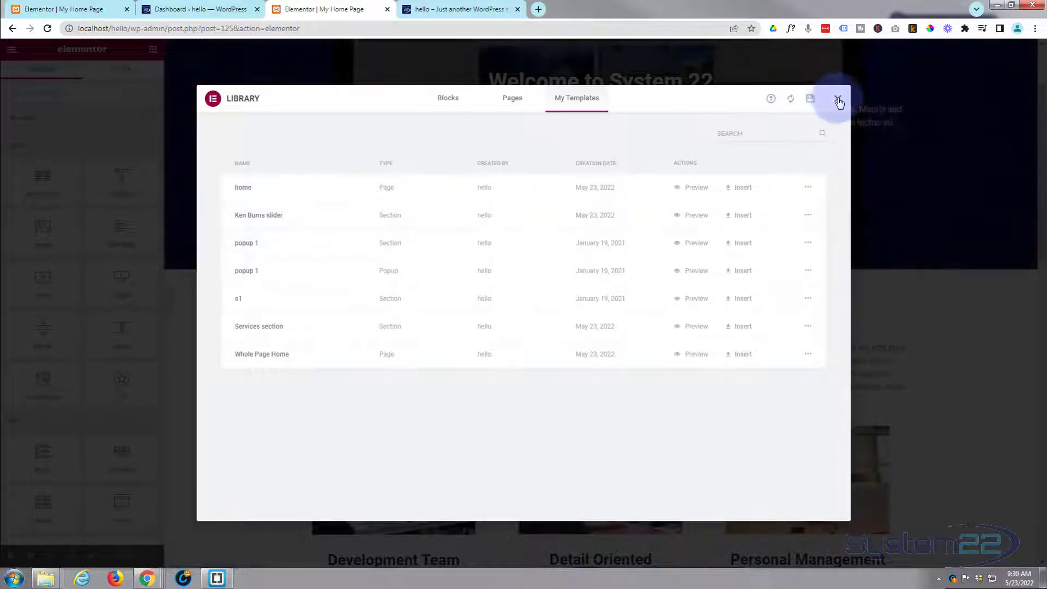
pyautogui.click(837, 101)
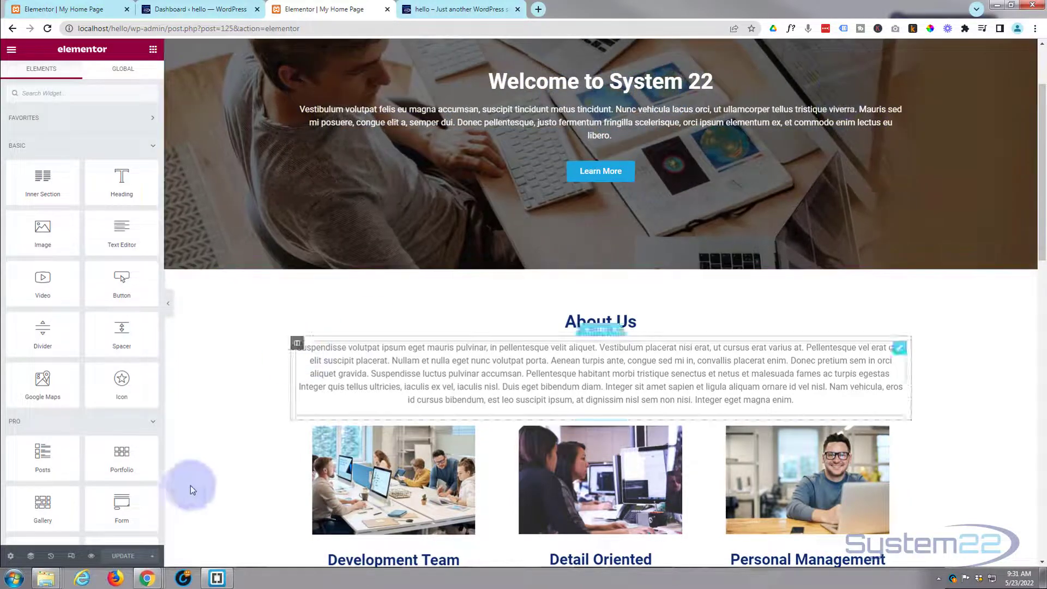
# Step: Create a new page titled 'Sections' using the Elementor Full Width template
pyautogui.click(443, 11)
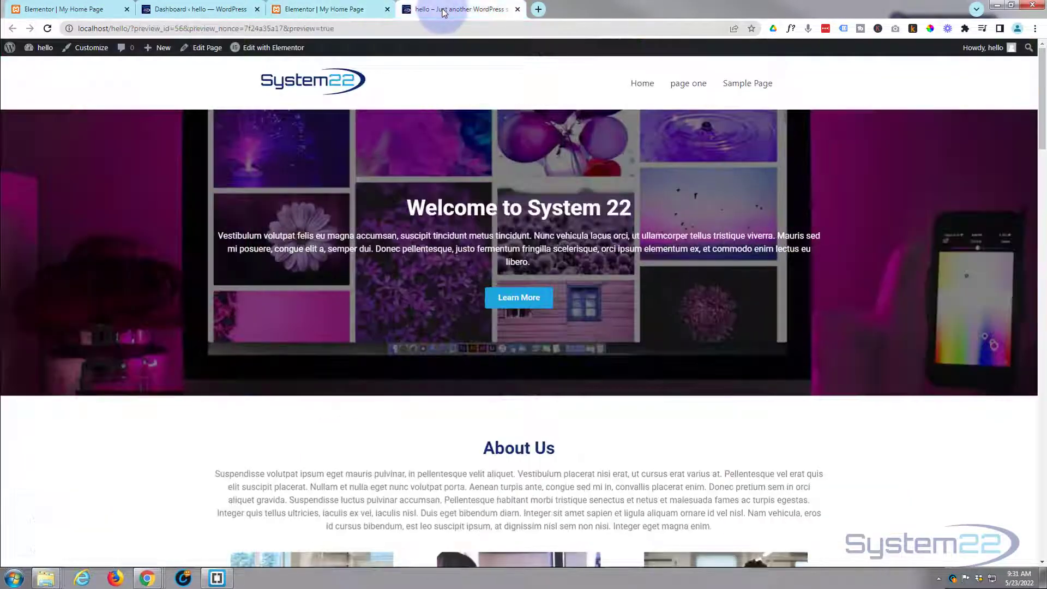
pyautogui.moveTo(159, 51)
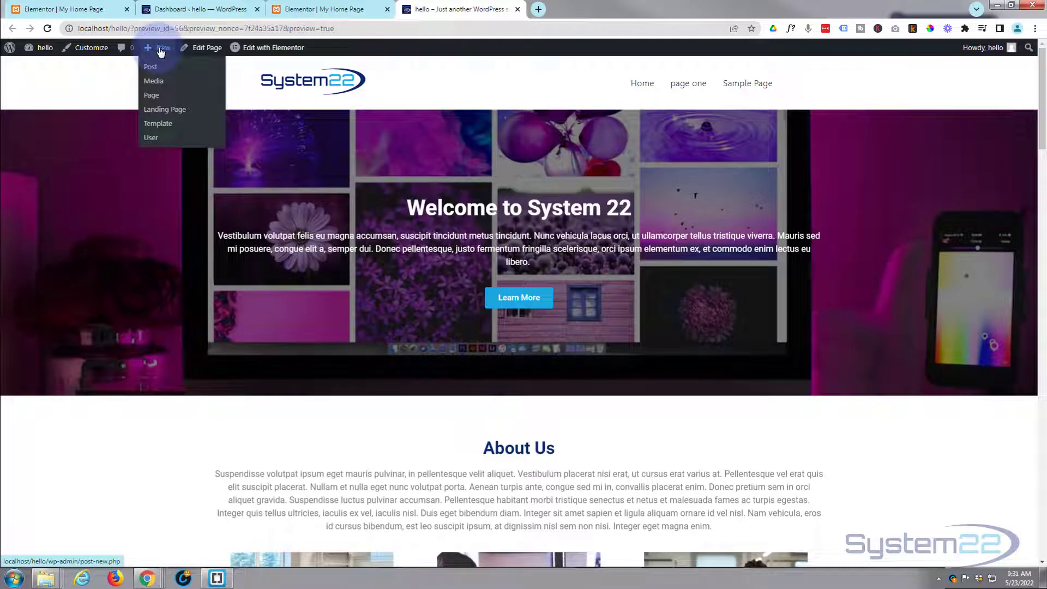
pyautogui.click(152, 103)
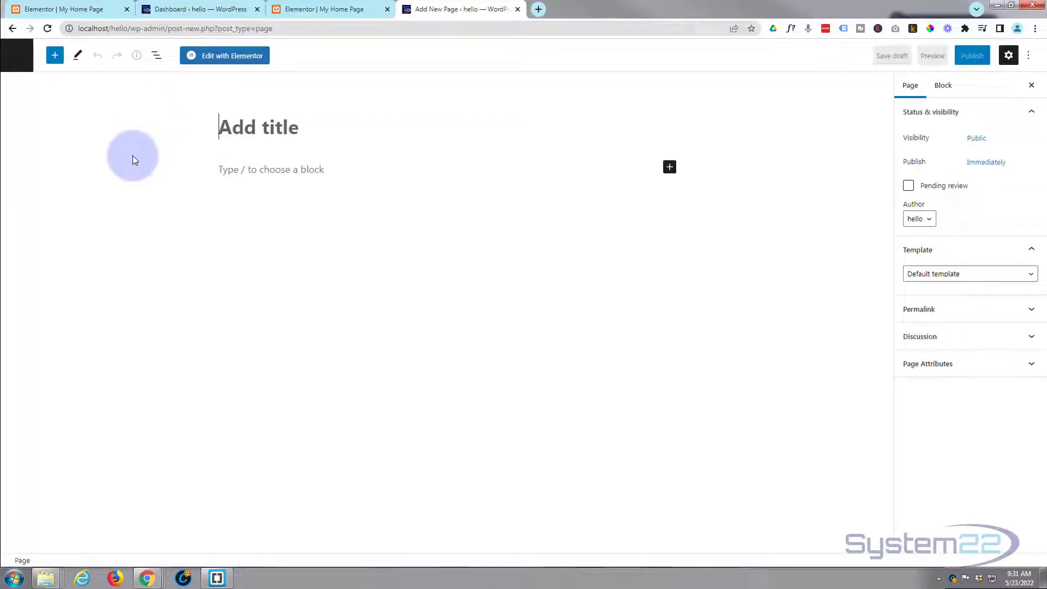
pyautogui.write('Sections')
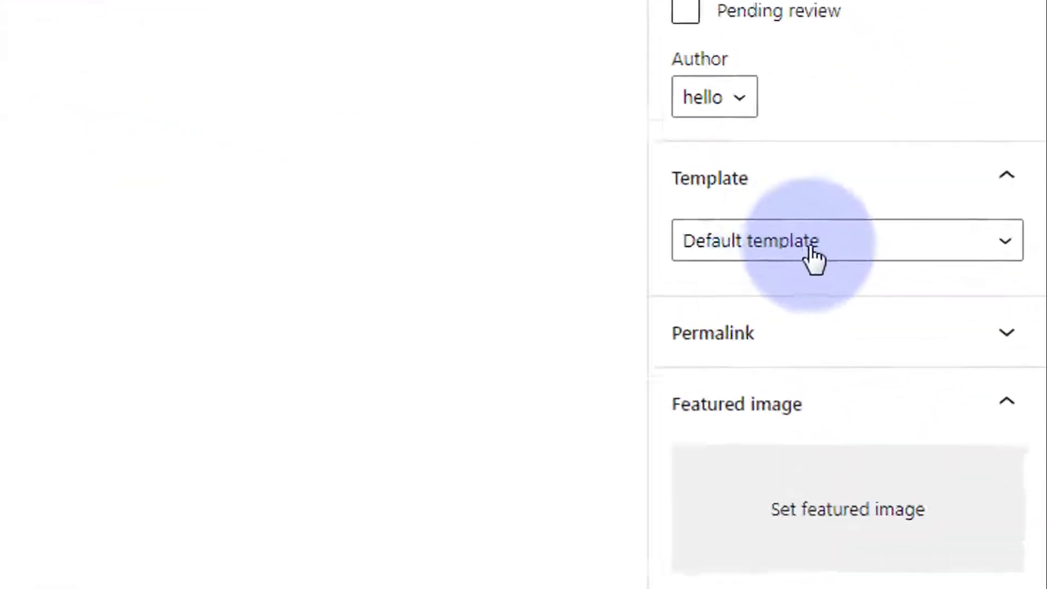
pyautogui.click(812, 251)
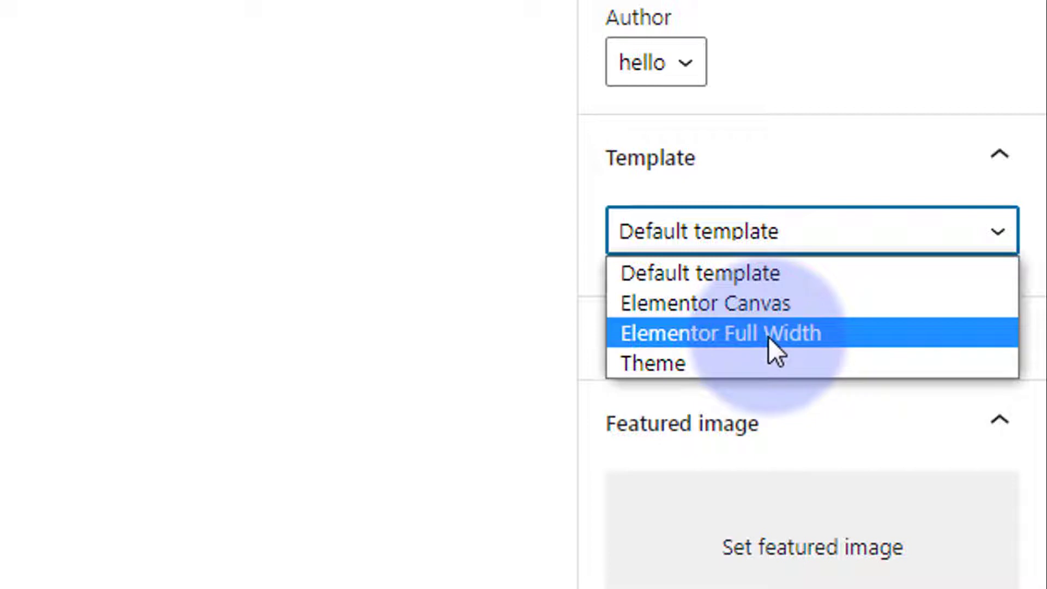
pyautogui.click(769, 333)
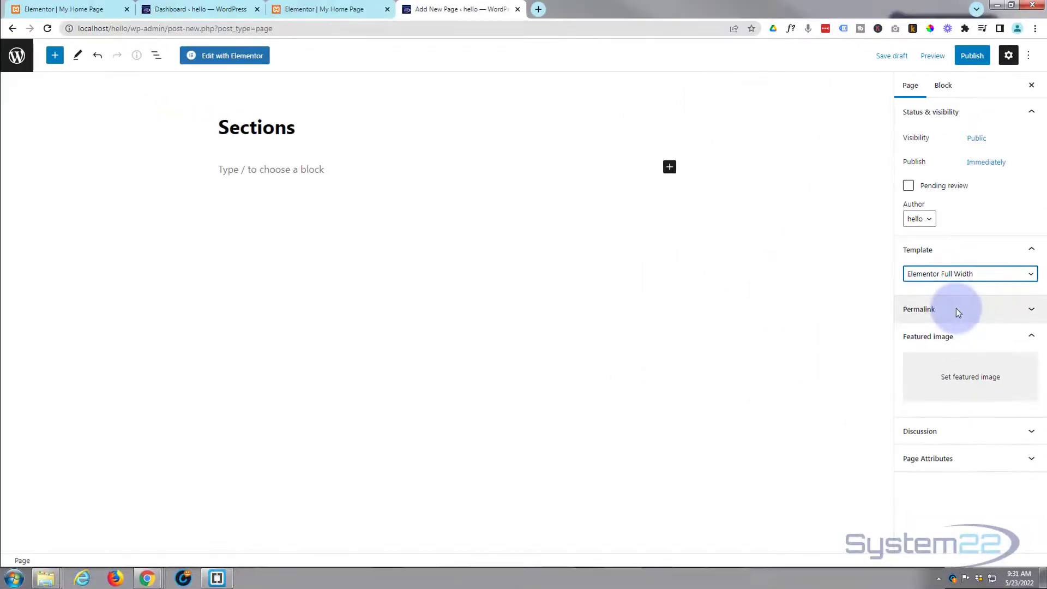
# Step: Open the Sections page in Elementor and browse the Library's Pages tab of ready-made designs
pyautogui.click(245, 59)
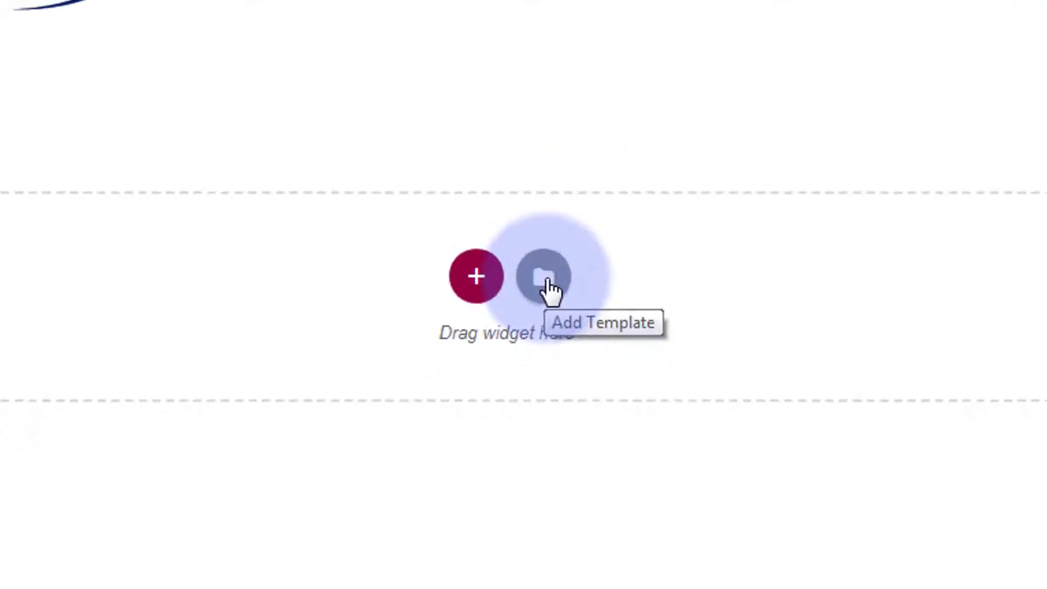
pyautogui.click(529, 301)
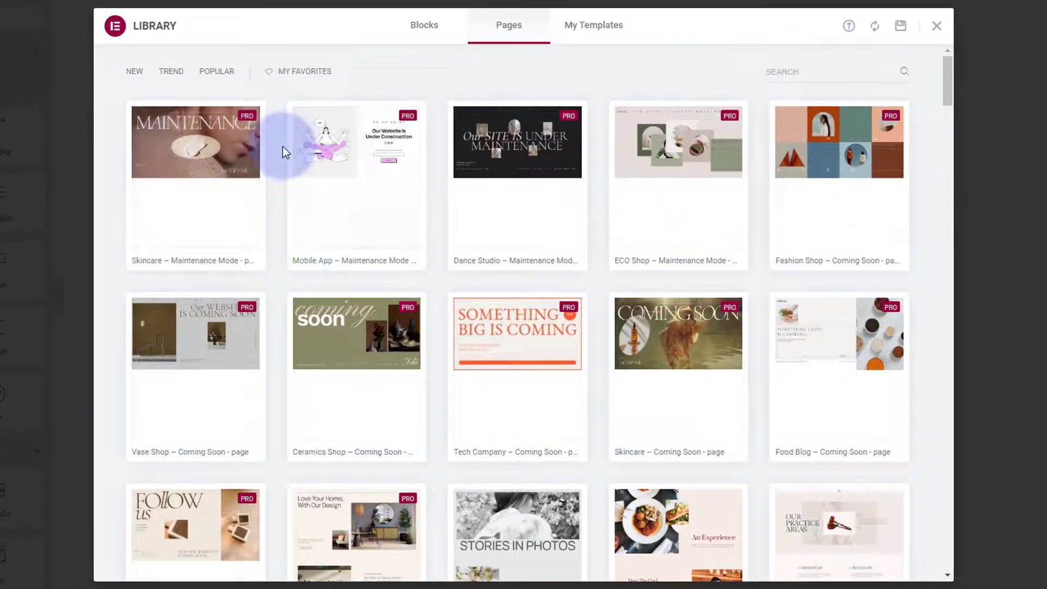
pyautogui.scroll(-12, 273, 171)
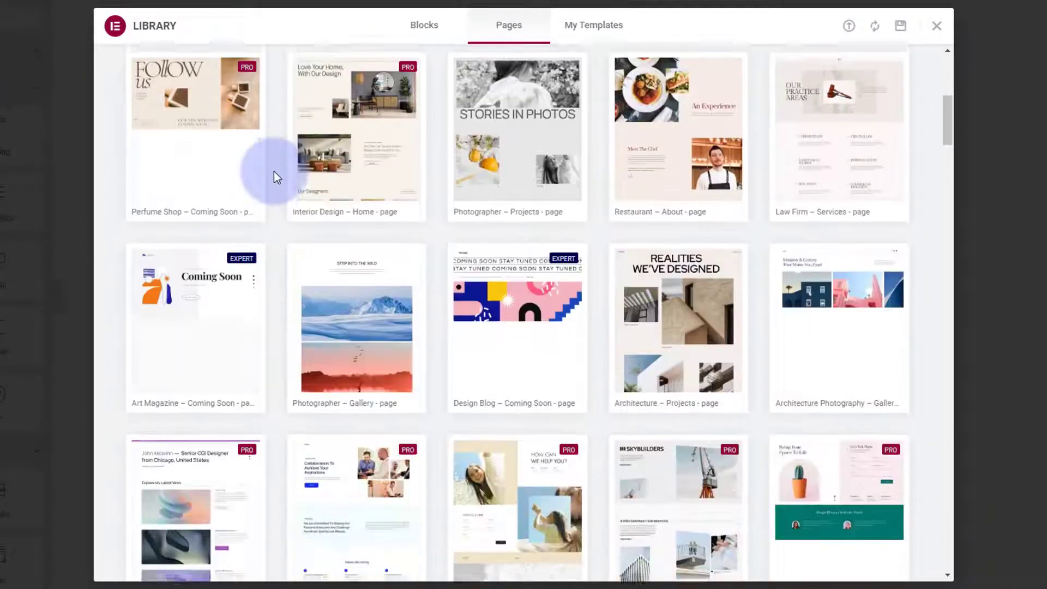
pyautogui.scroll(-15, 274, 171)
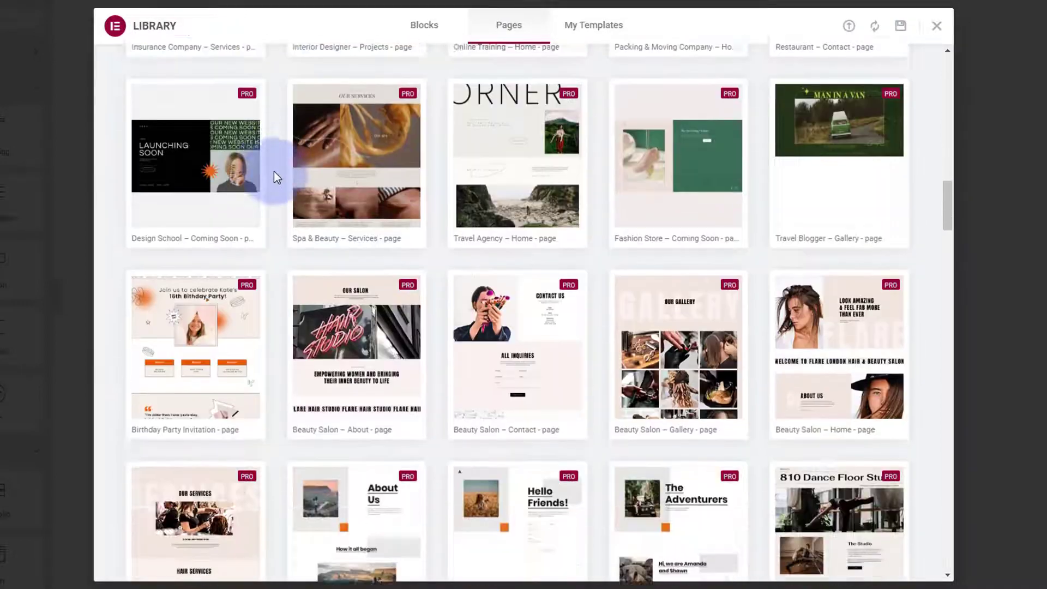
pyautogui.scroll(-3, 274, 172)
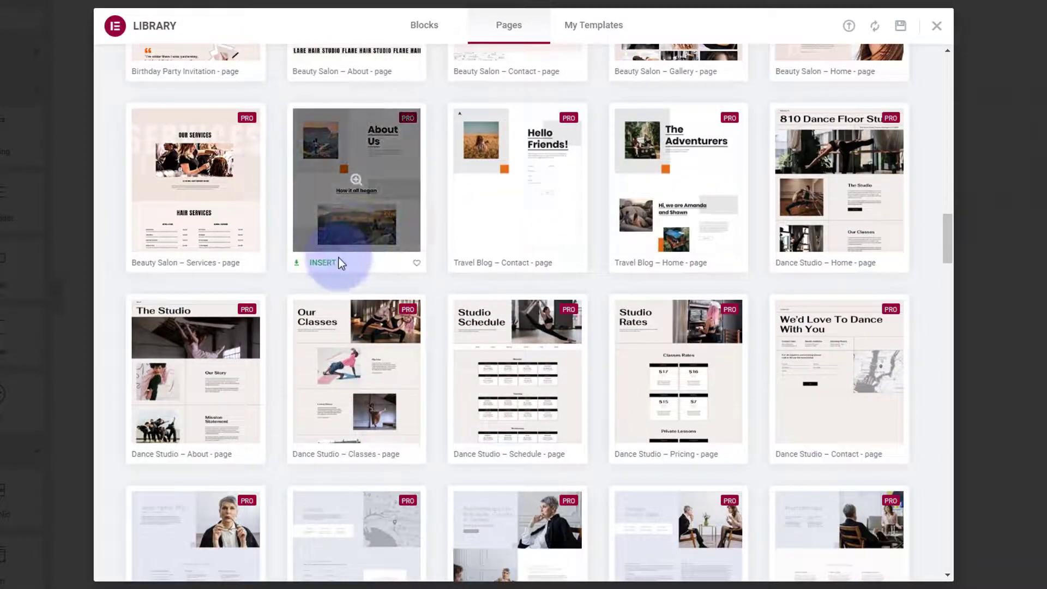
pyautogui.scroll(4, 338, 258)
pyautogui.scroll(3, 339, 258)
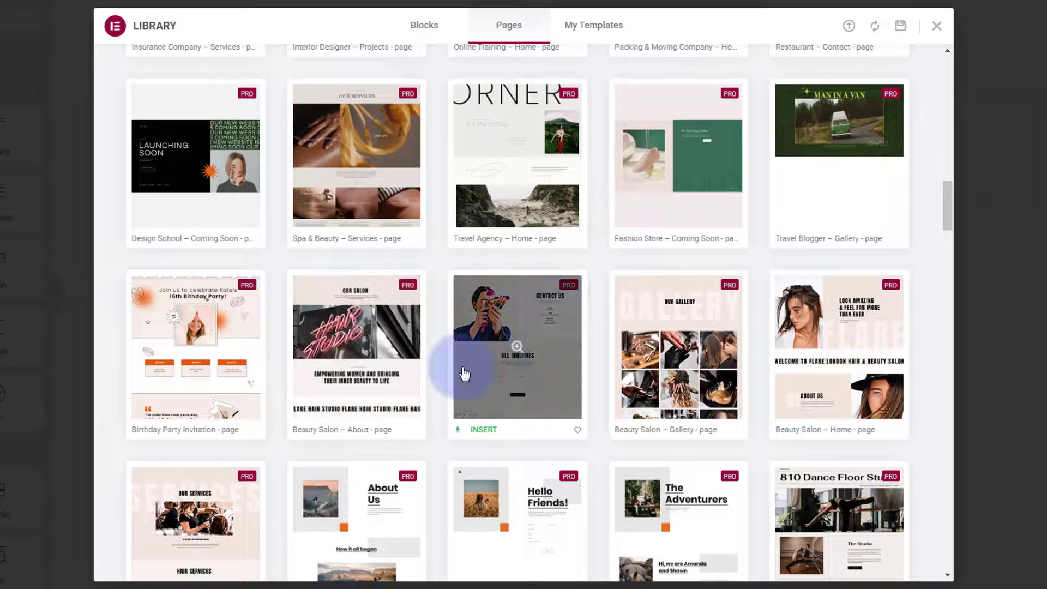
pyautogui.scroll(8, 466, 374)
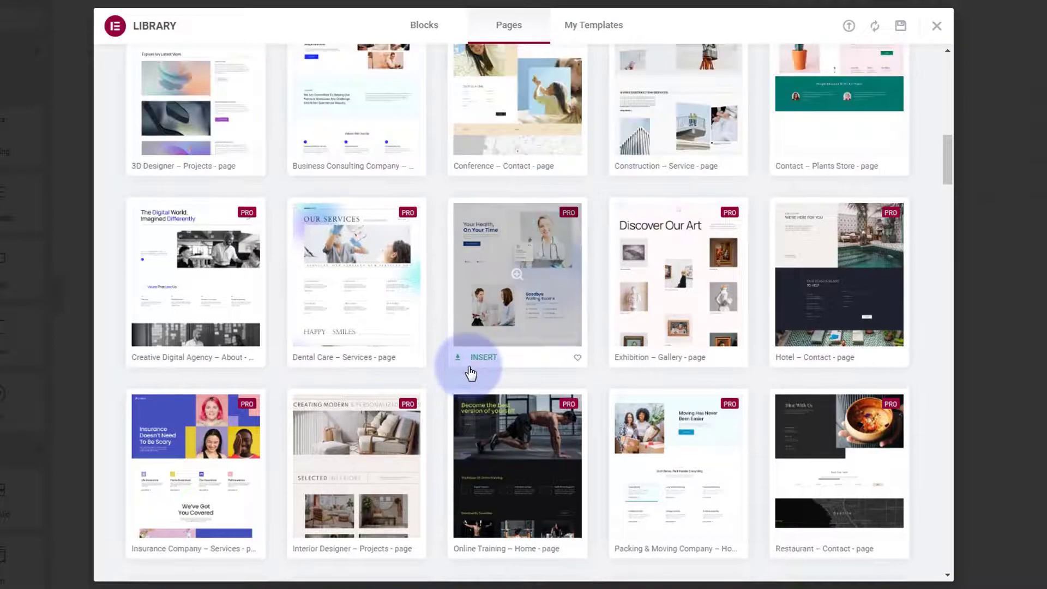
pyautogui.scroll(8, 471, 374)
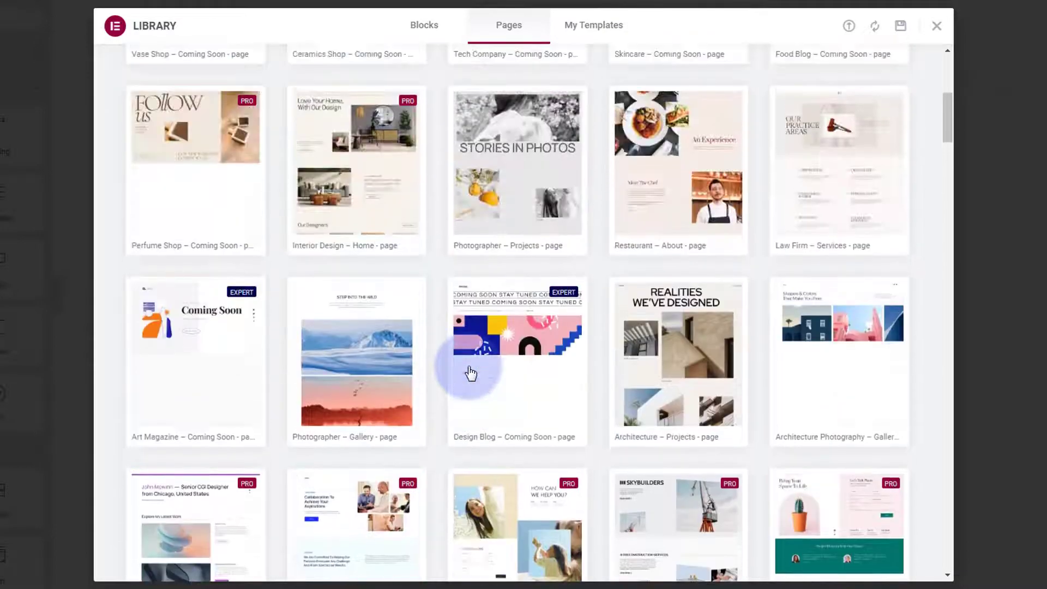
pyautogui.scroll(2, 471, 374)
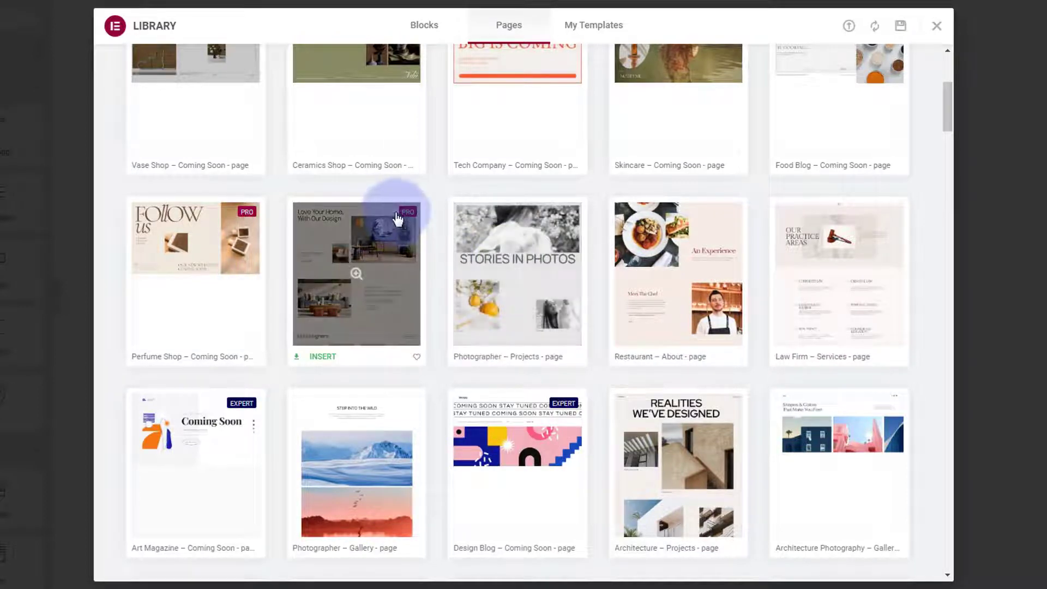
pyautogui.scroll(3, 486, 300)
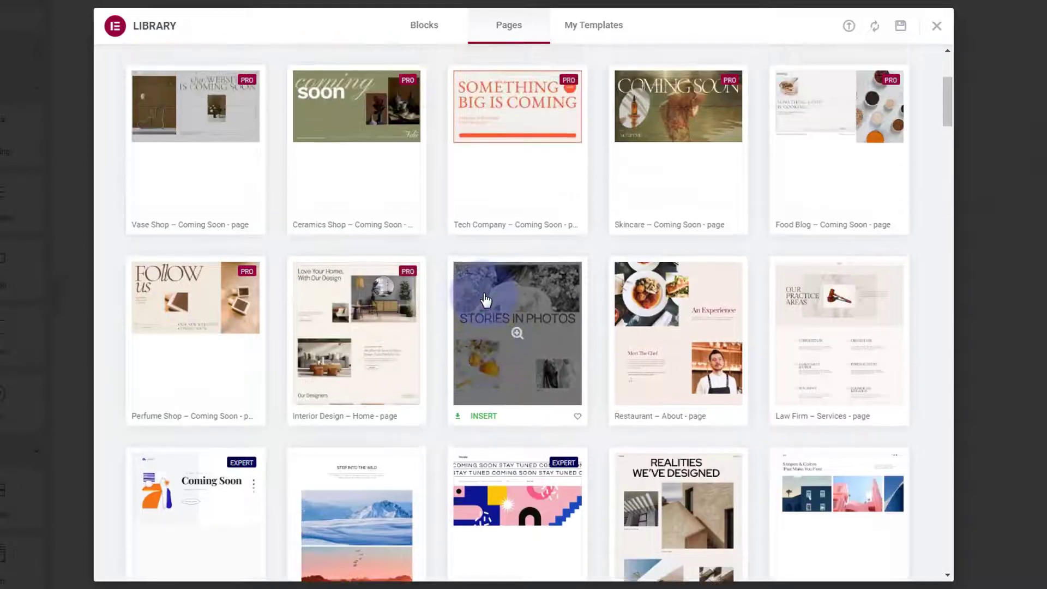
pyautogui.scroll(3, 797, 277)
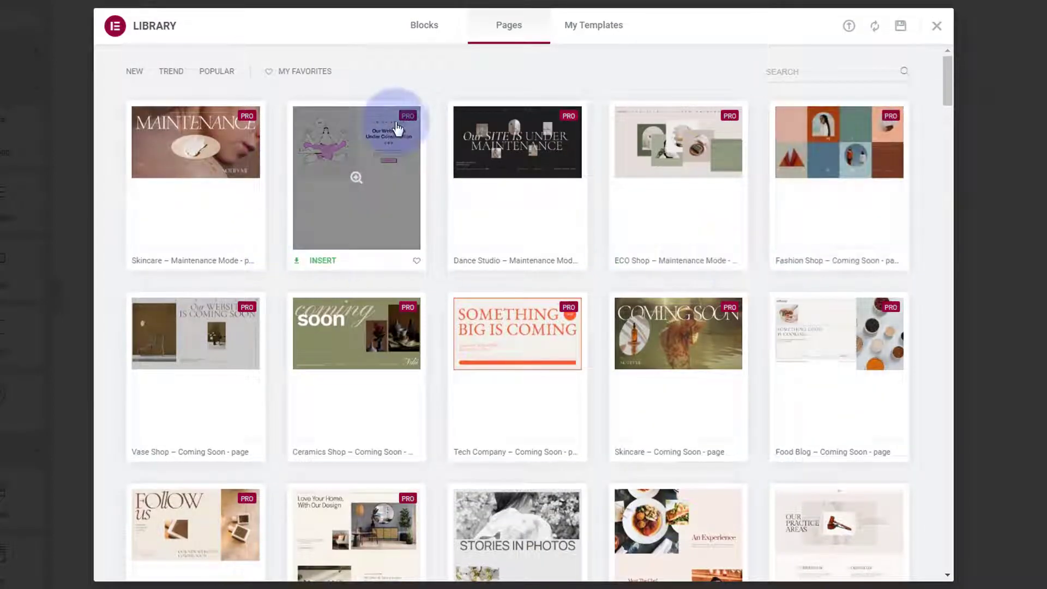
# Step: Insert the saved 'Ken Burns slider' hero section from My Templates, declining its page settings
pyautogui.click(587, 34)
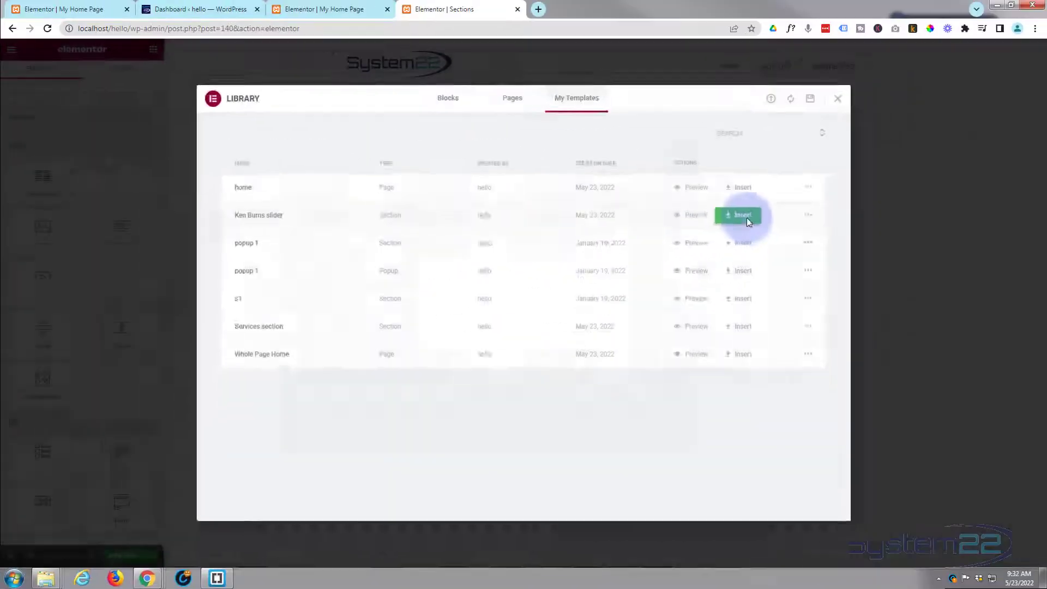
pyautogui.click(624, 262)
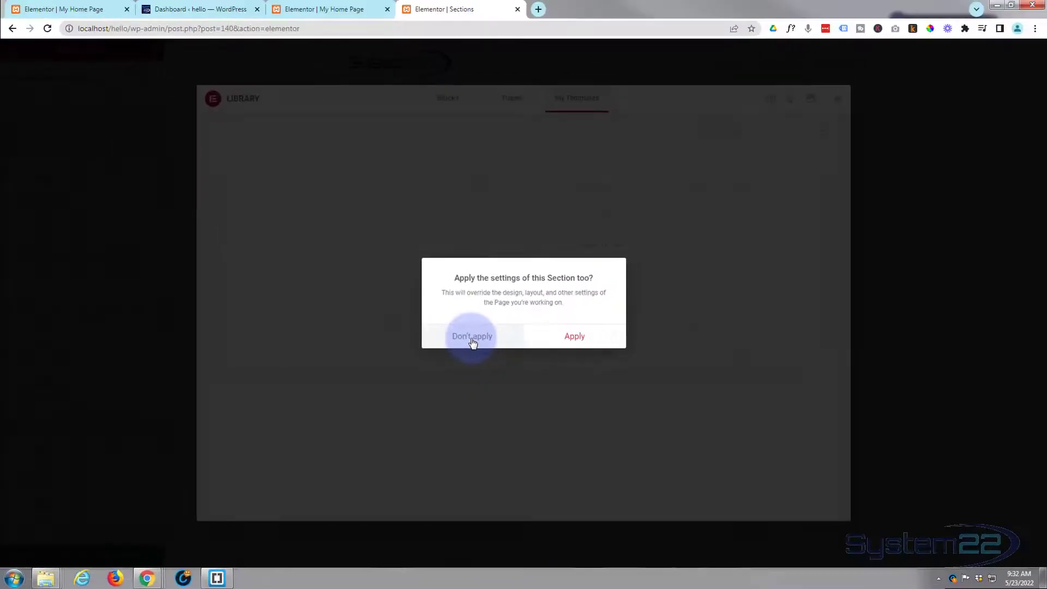
pyautogui.click(472, 342)
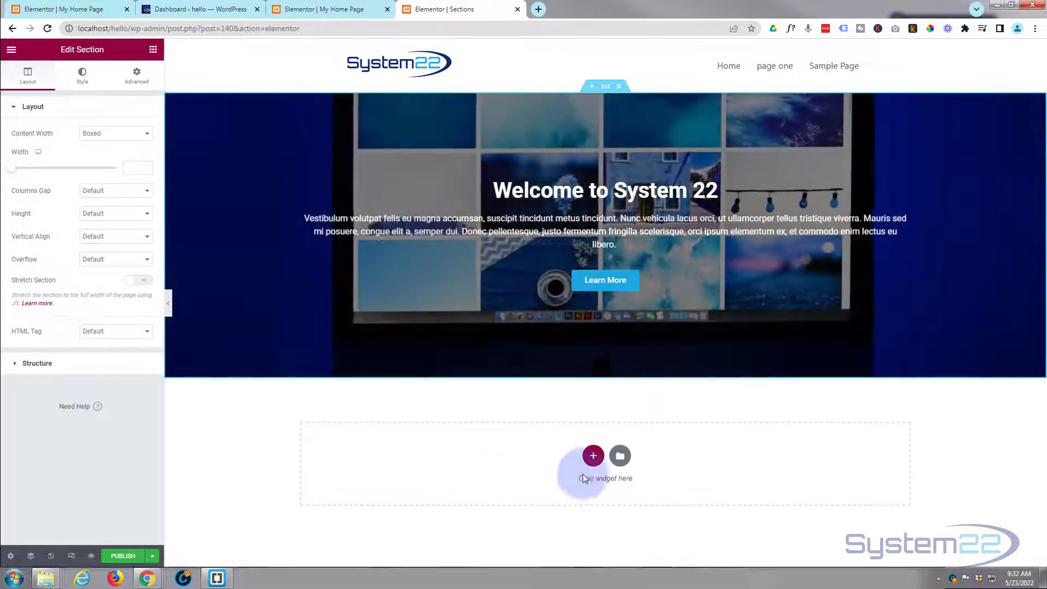
# Step: Insert the saved 'Services section' template below the hero without applying its page settings
pyautogui.click(621, 457)
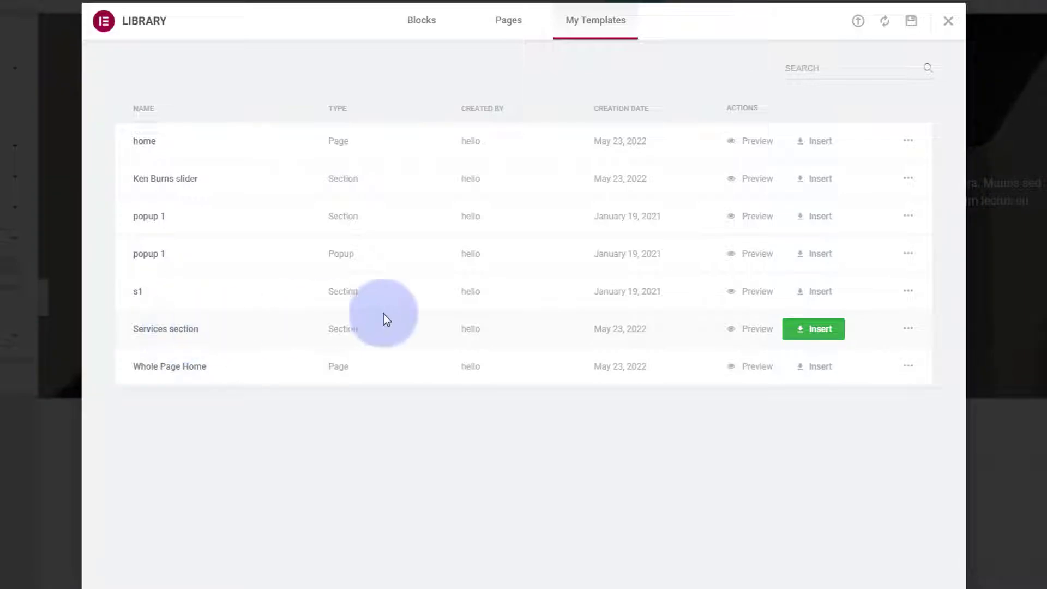
pyautogui.click(818, 329)
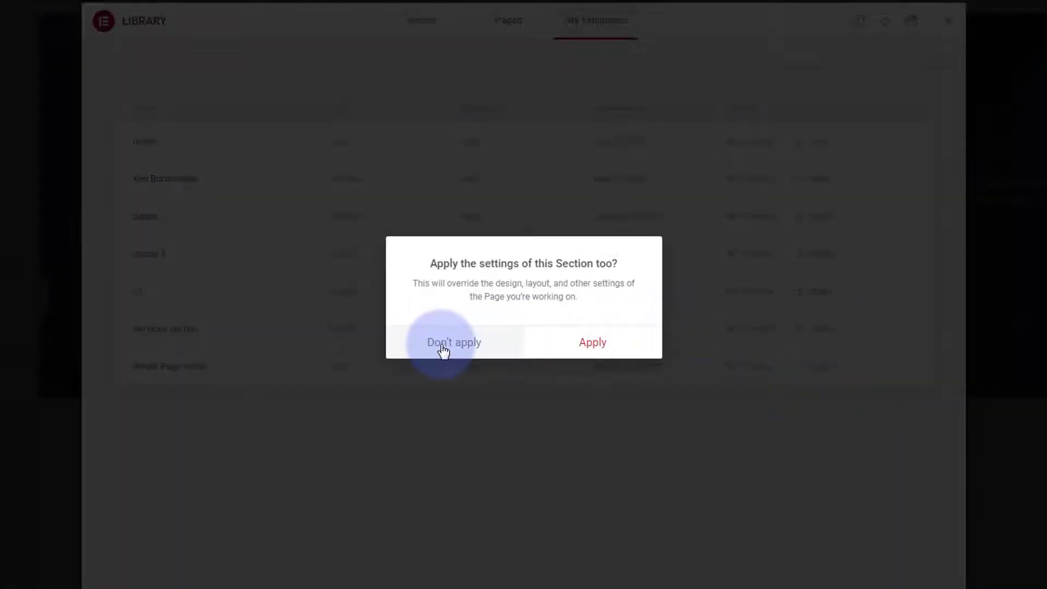
pyautogui.click(600, 344)
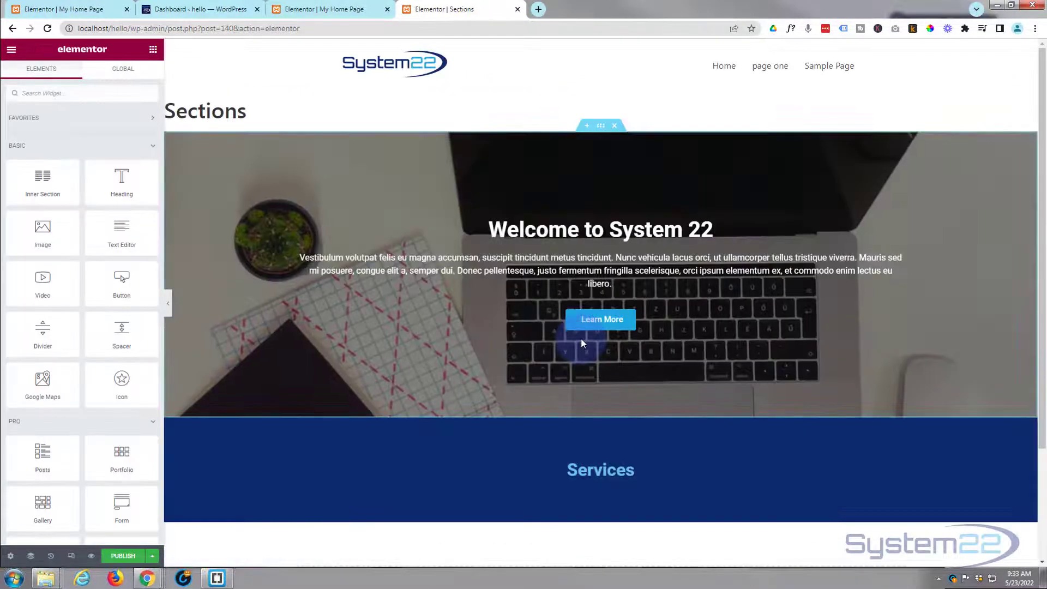
# Step: Publish the Sections page and preview it live in a new tab
pyautogui.scroll(-3, 426, 326)
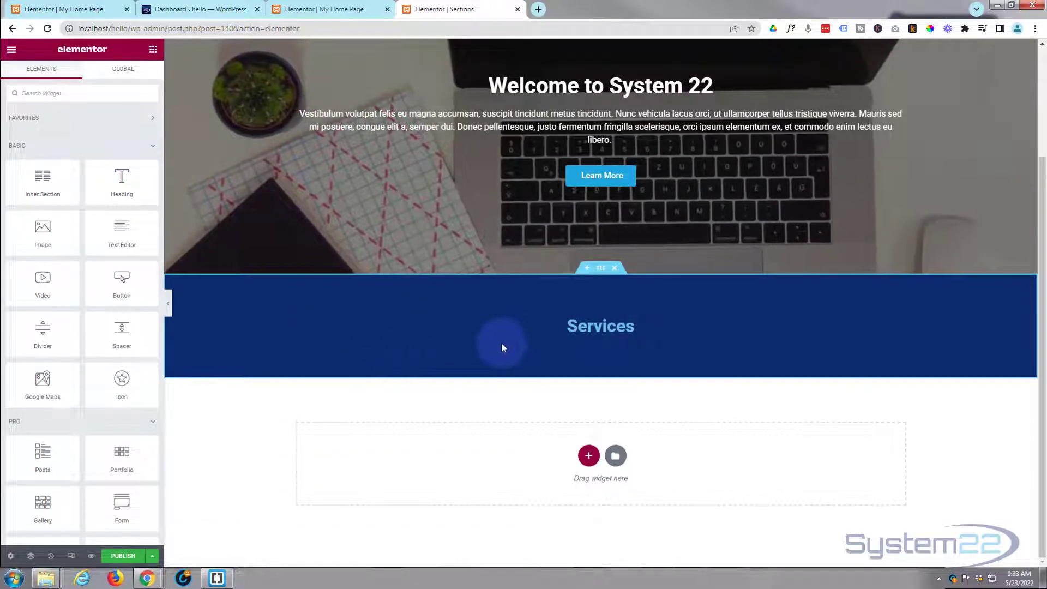
pyautogui.scroll(2, 500, 348)
pyautogui.scroll(1, 500, 342)
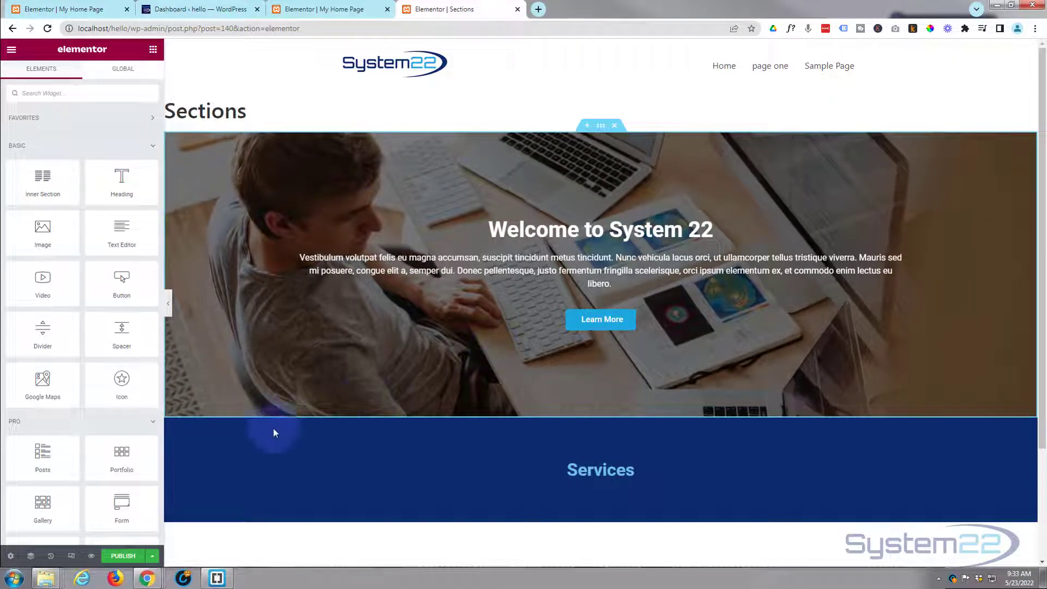
pyautogui.click(125, 556)
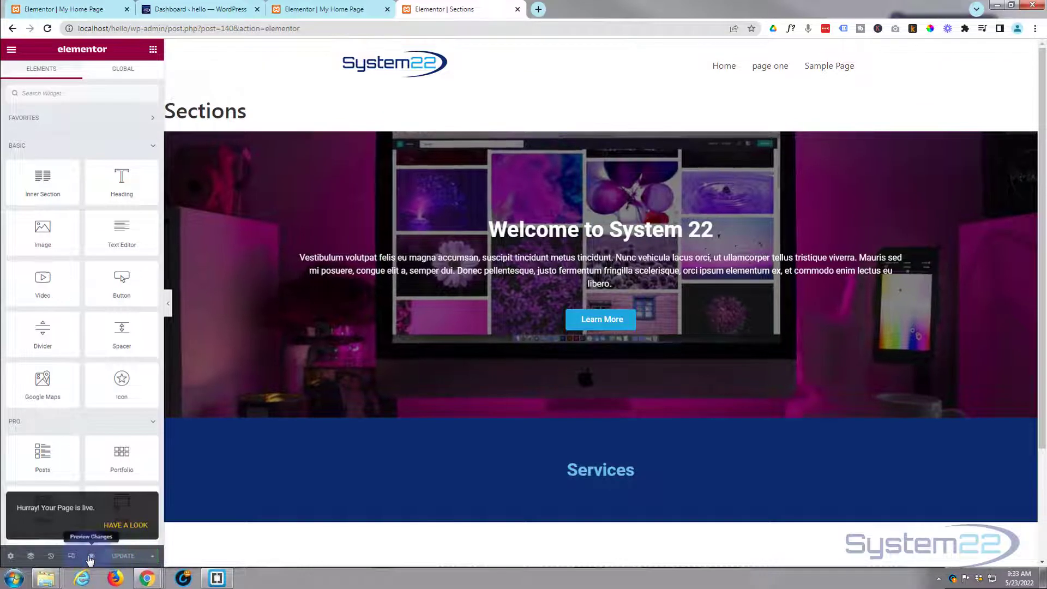
pyautogui.click(92, 557)
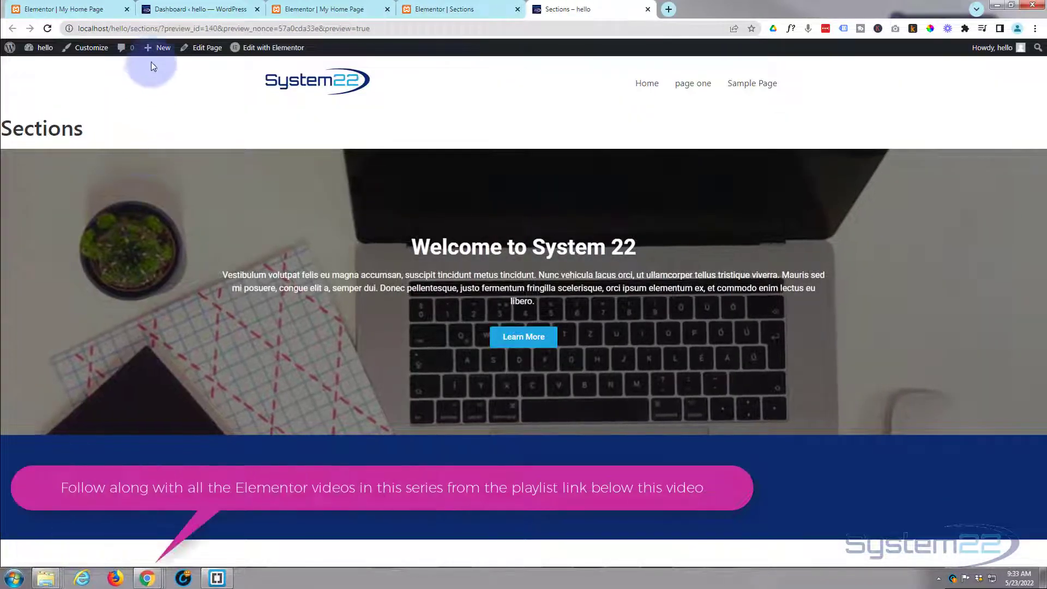
pyautogui.moveTo(162, 54)
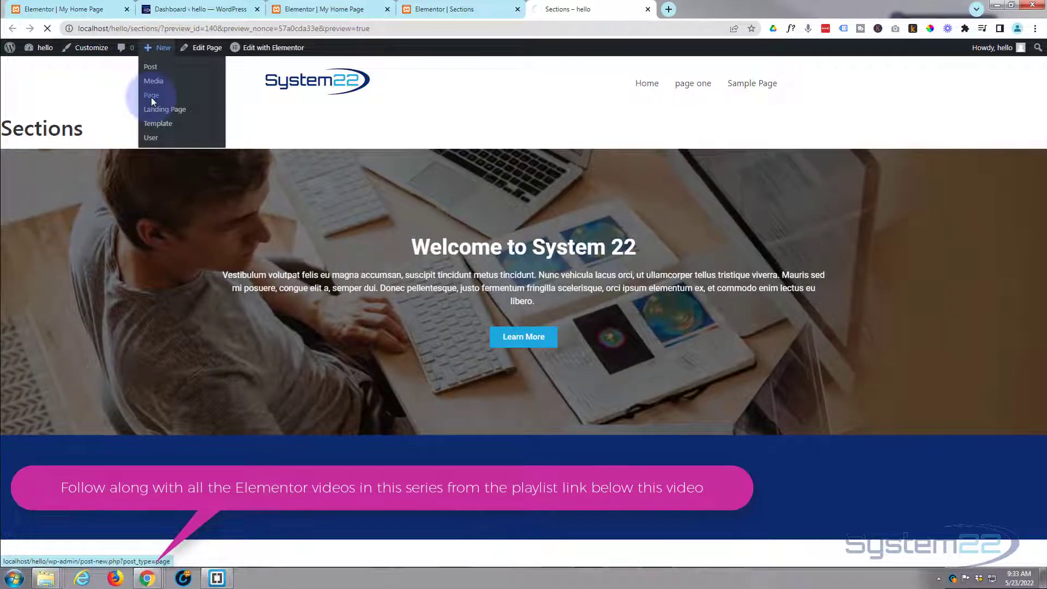
# Step: Create a 'My Home' page with the Elementor Full Width template and open it in Elementor
pyautogui.click(152, 96)
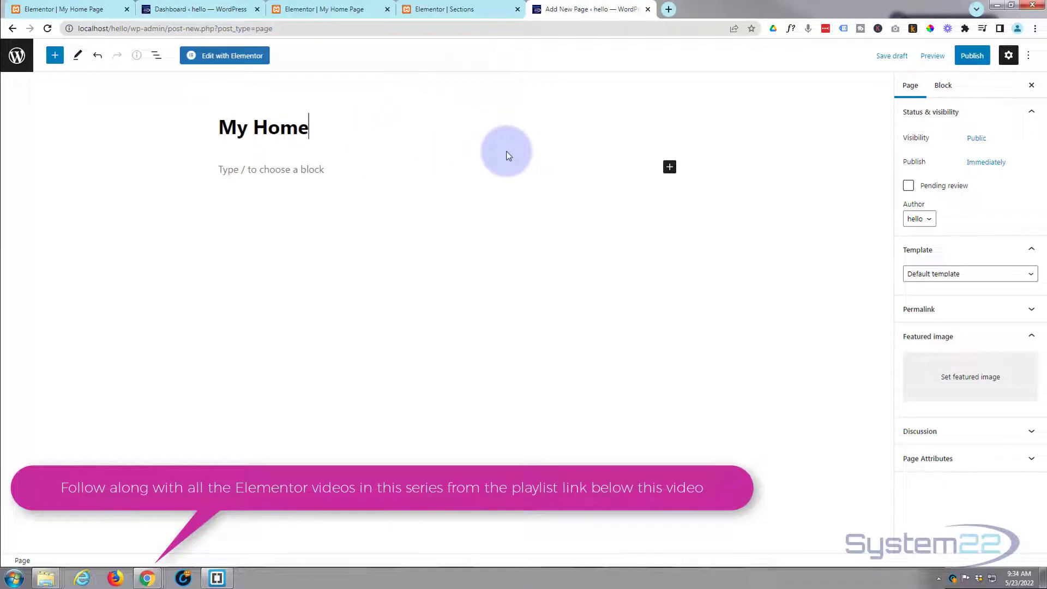
pyautogui.click(942, 274)
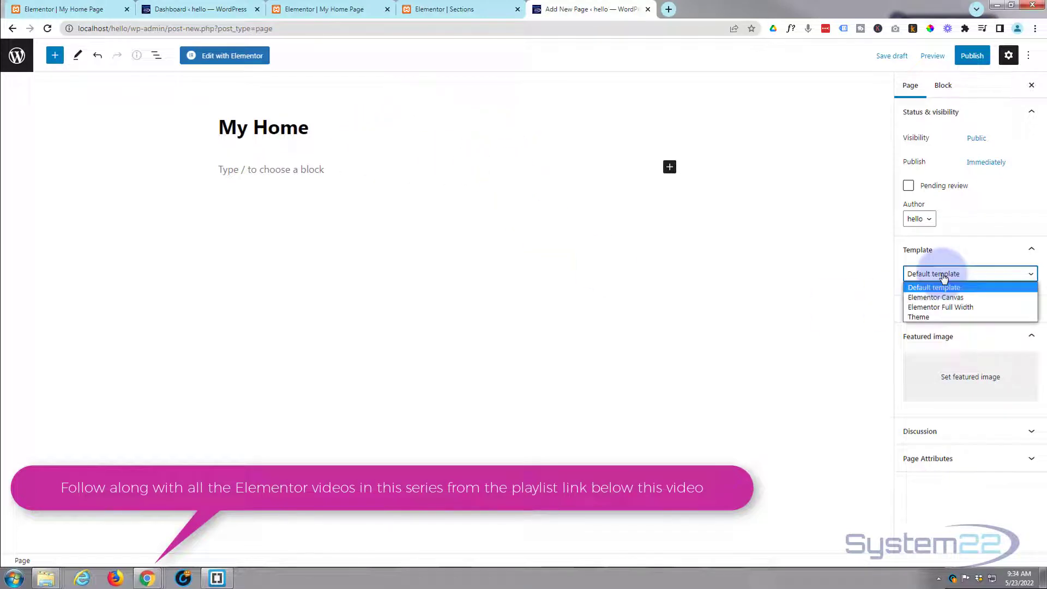
pyautogui.click(942, 308)
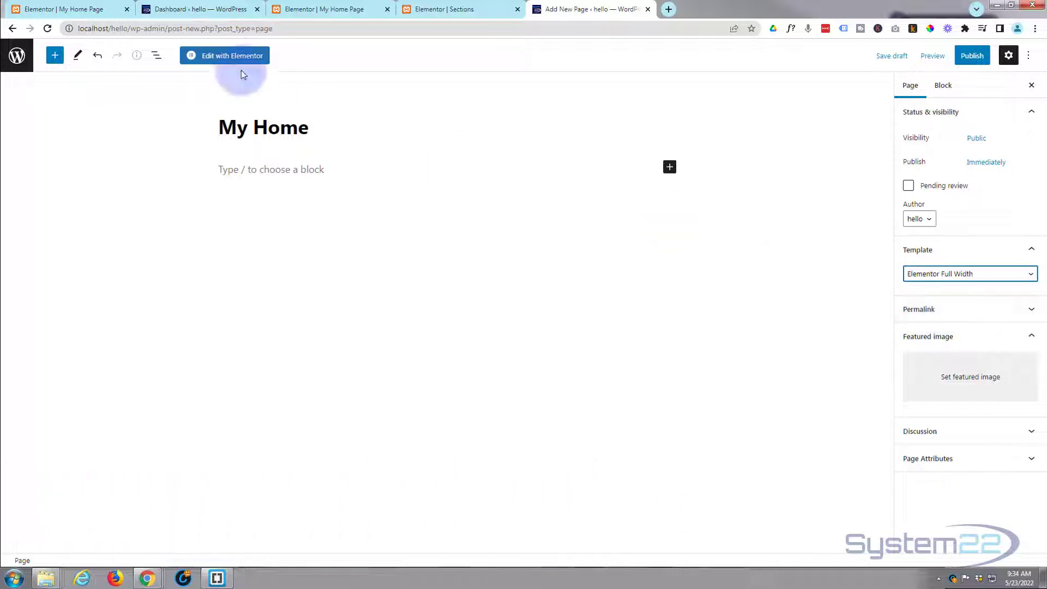
pyautogui.click(231, 56)
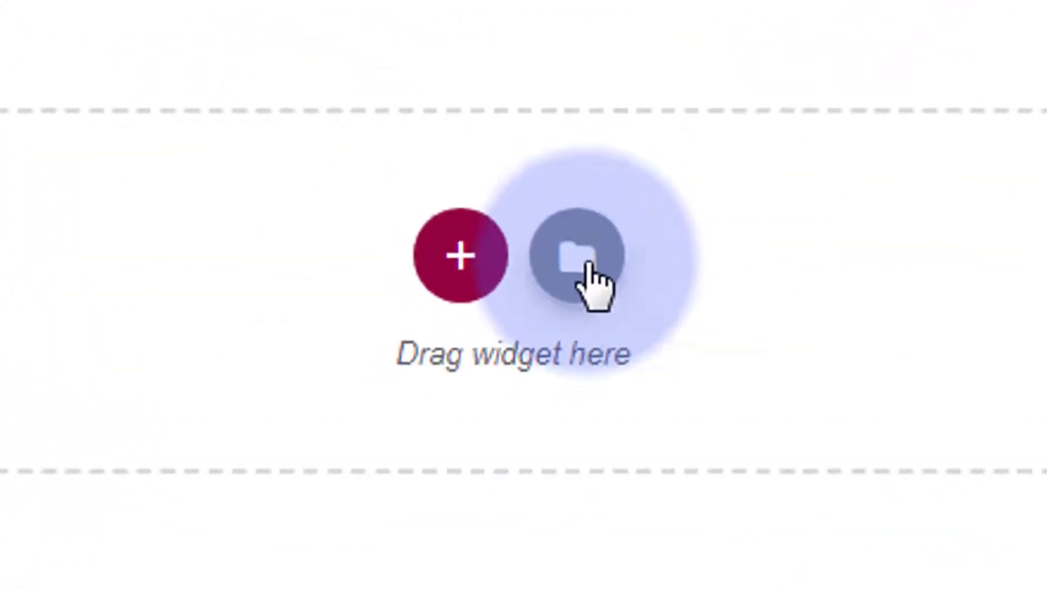
# Step: Insert the saved 'home' template from My Templates into My Home and apply its page settings
pyautogui.click(589, 264)
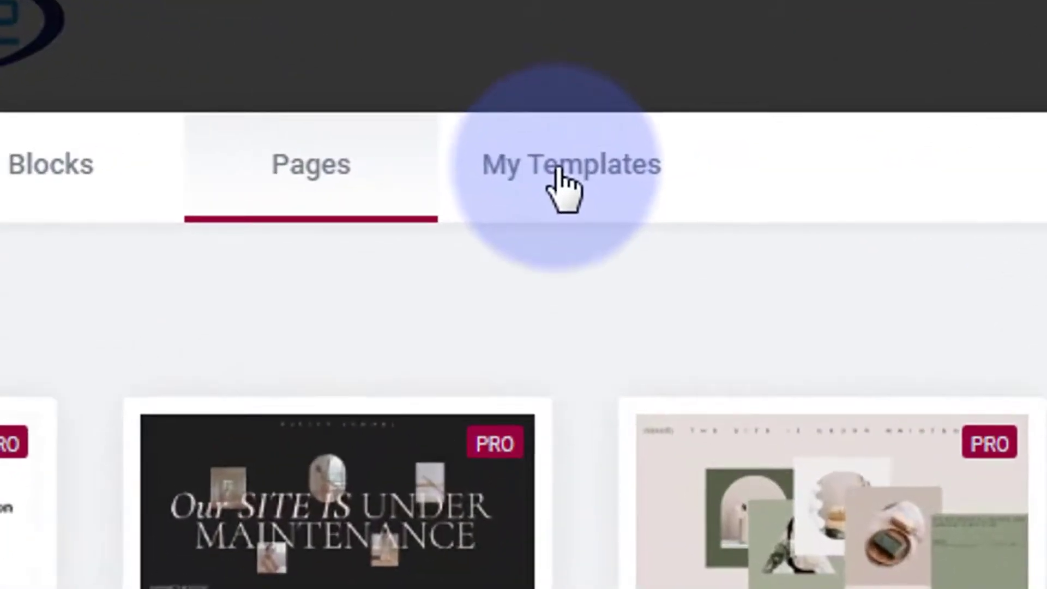
pyautogui.click(559, 172)
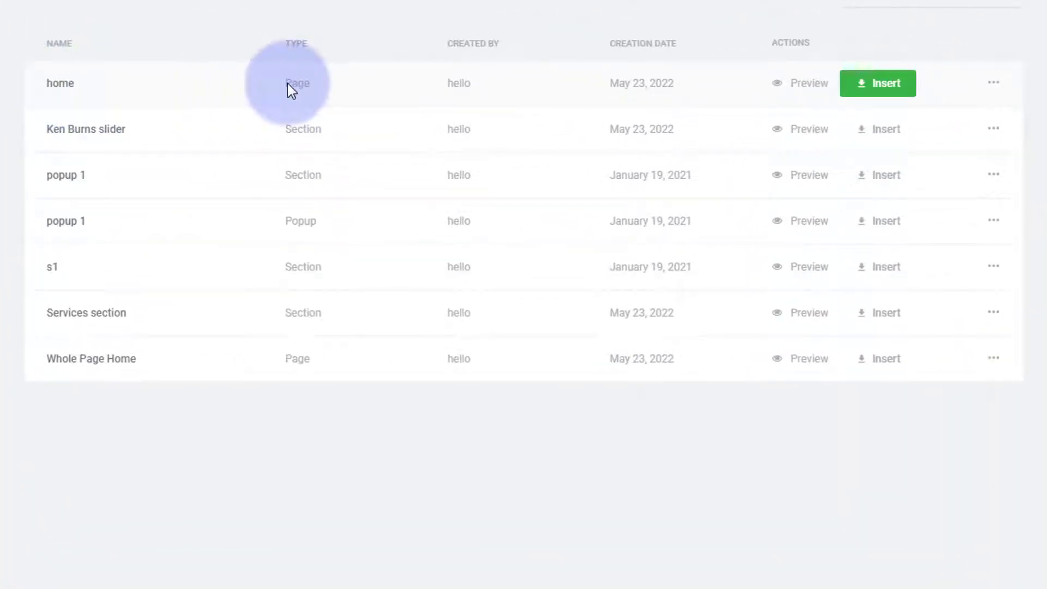
pyautogui.click(882, 83)
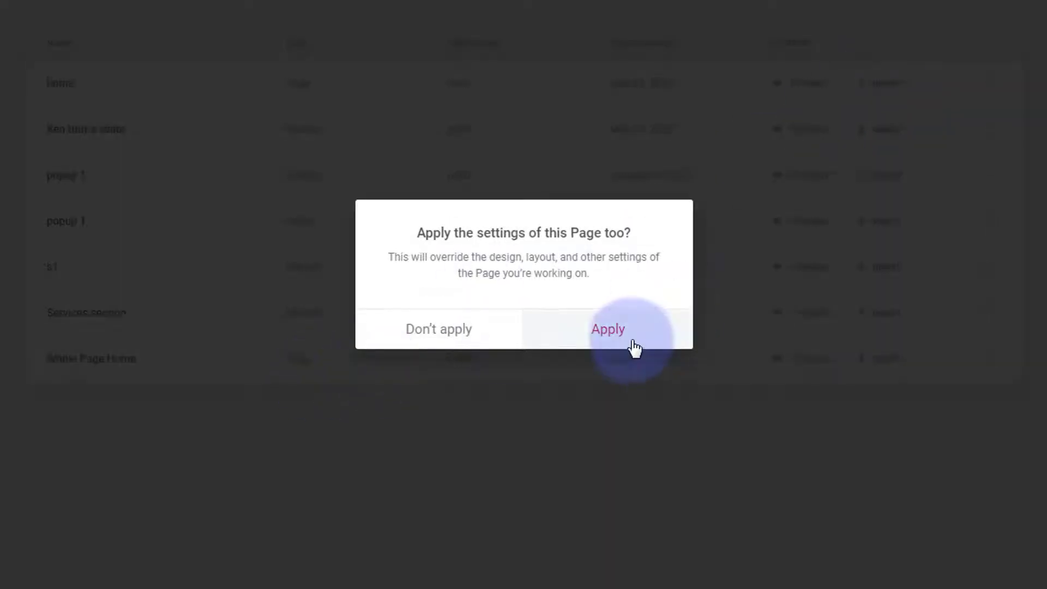
pyautogui.click(633, 338)
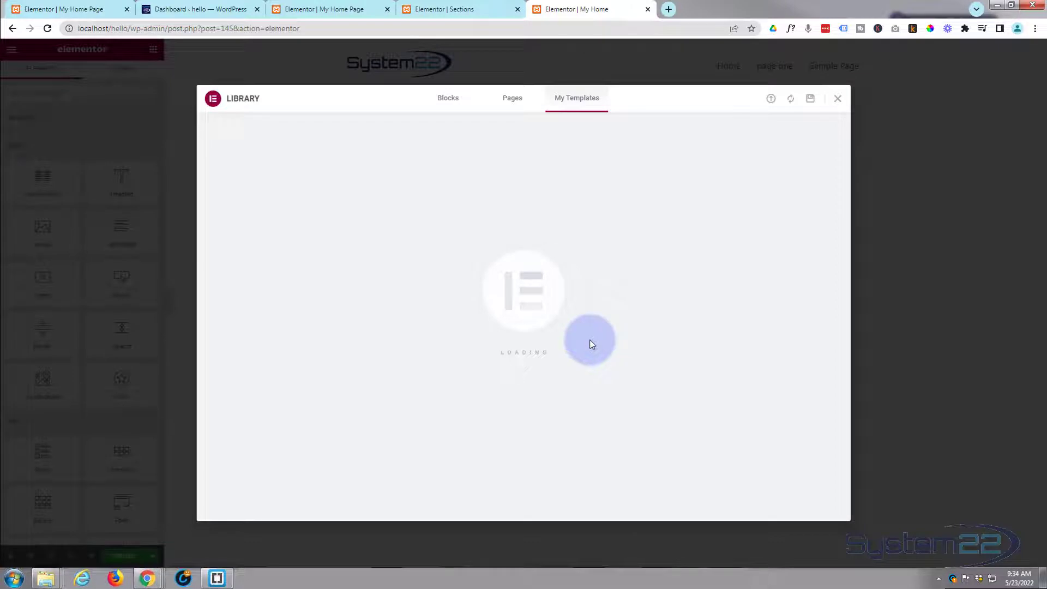
# Step: Scroll through the inserted home layout down to Services and back up to the 'Welcome to System 22' hero
pyautogui.scroll(5, 440, 305)
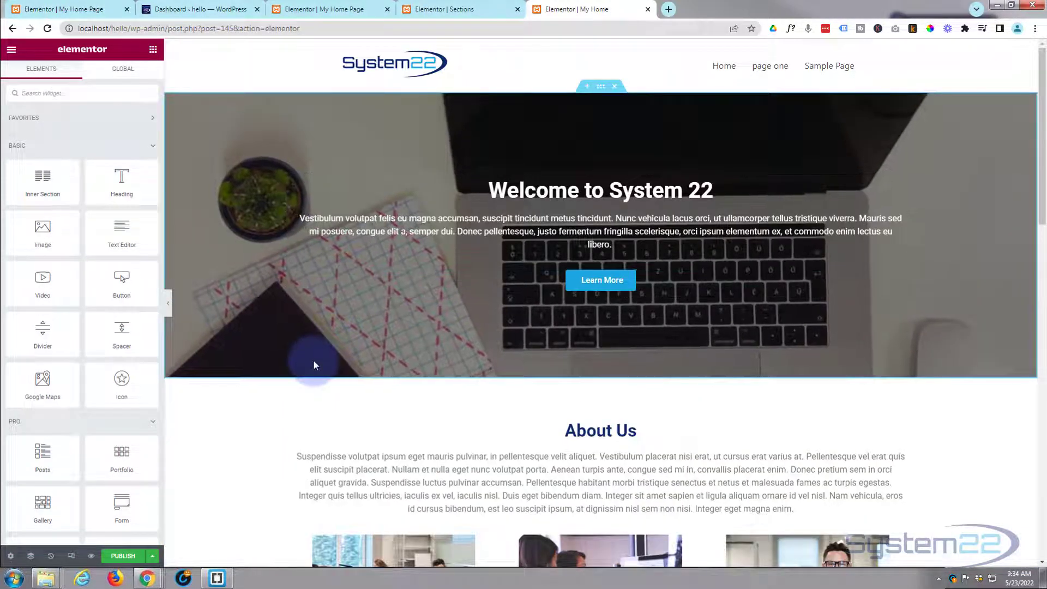
pyautogui.scroll(-2, 313, 360)
pyautogui.scroll(-12, 313, 361)
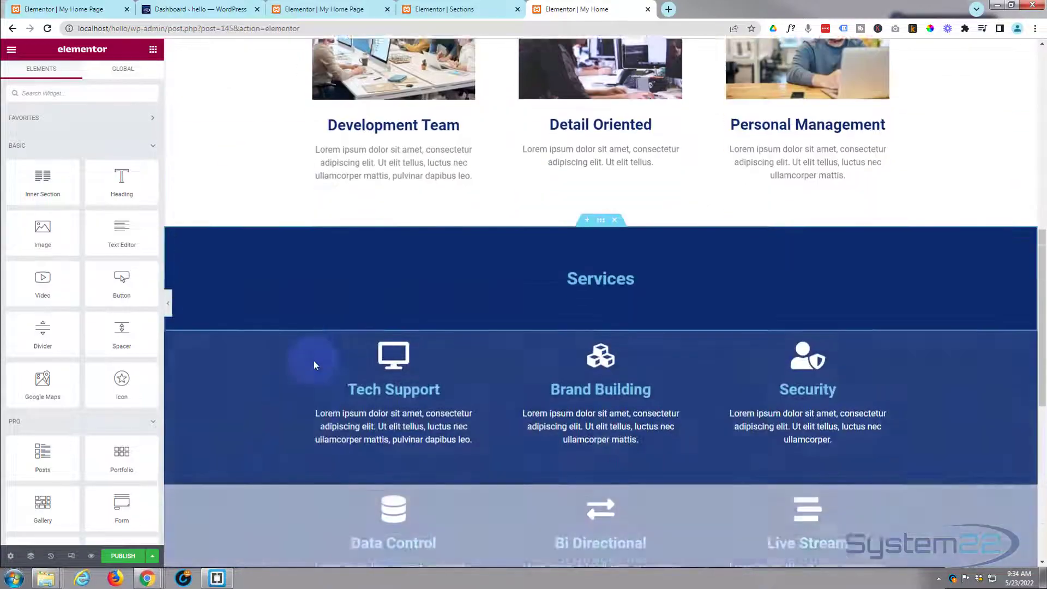
pyautogui.scroll(-4, 313, 361)
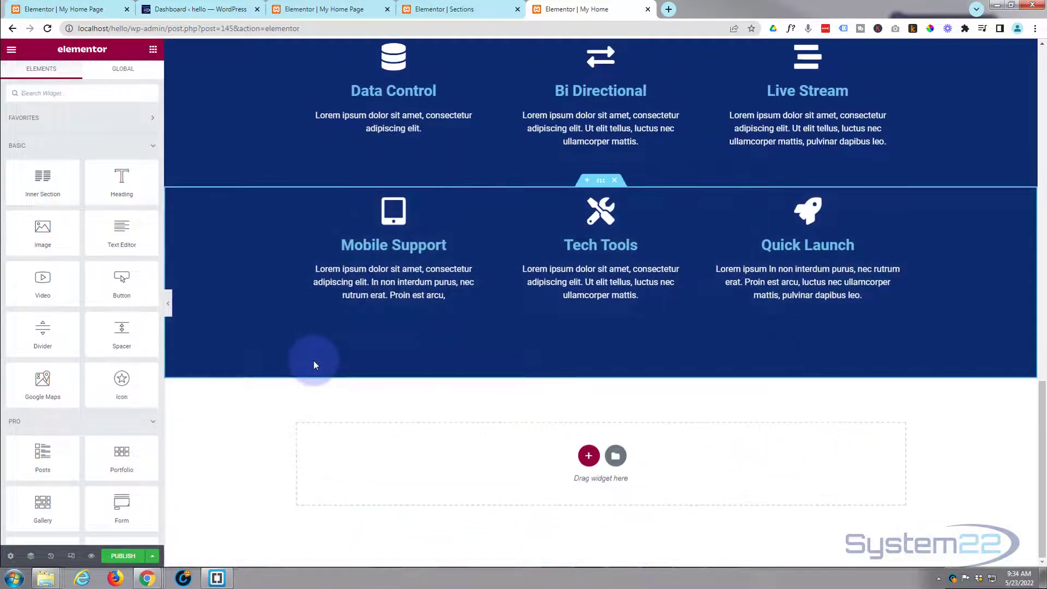
pyautogui.scroll(3, 313, 359)
pyautogui.scroll(14, 313, 359)
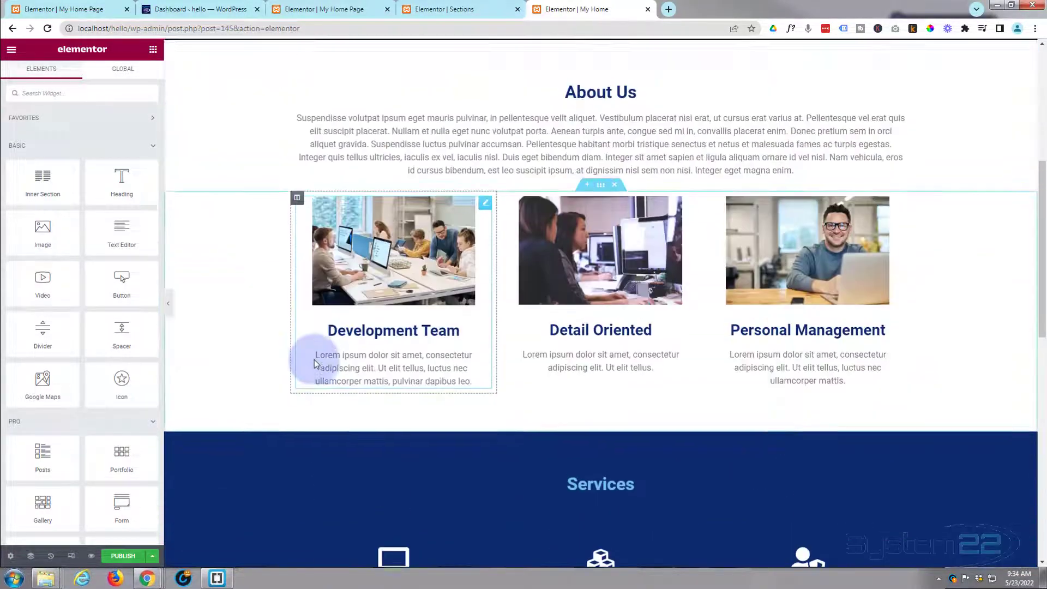
pyautogui.scroll(1, 316, 360)
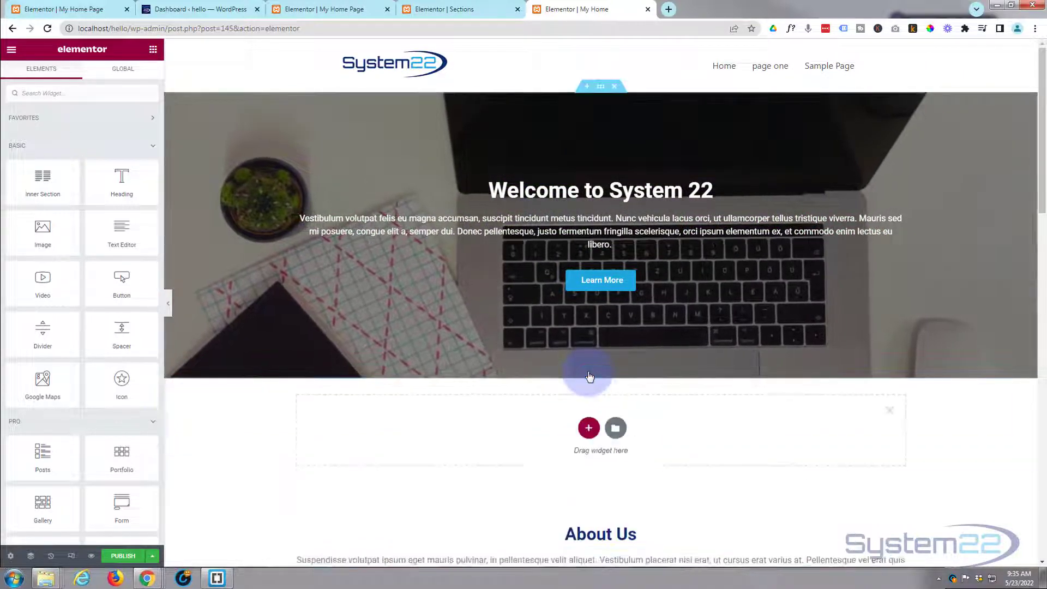
# Step: Export the 'home' template from My Templates, downloading elementor-119-2022-05-23.json
pyautogui.click(616, 429)
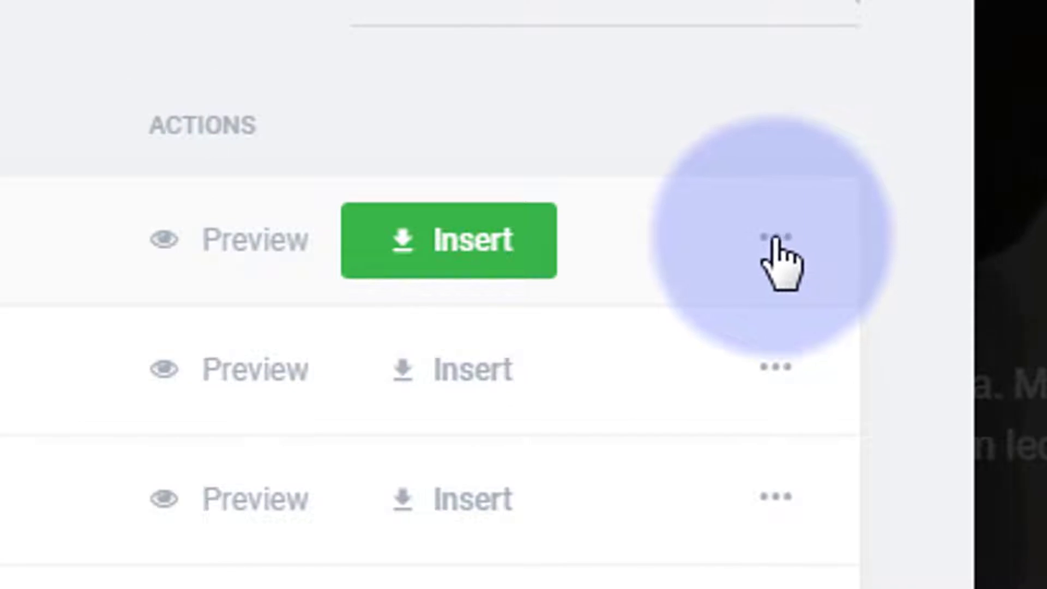
pyautogui.click(778, 254)
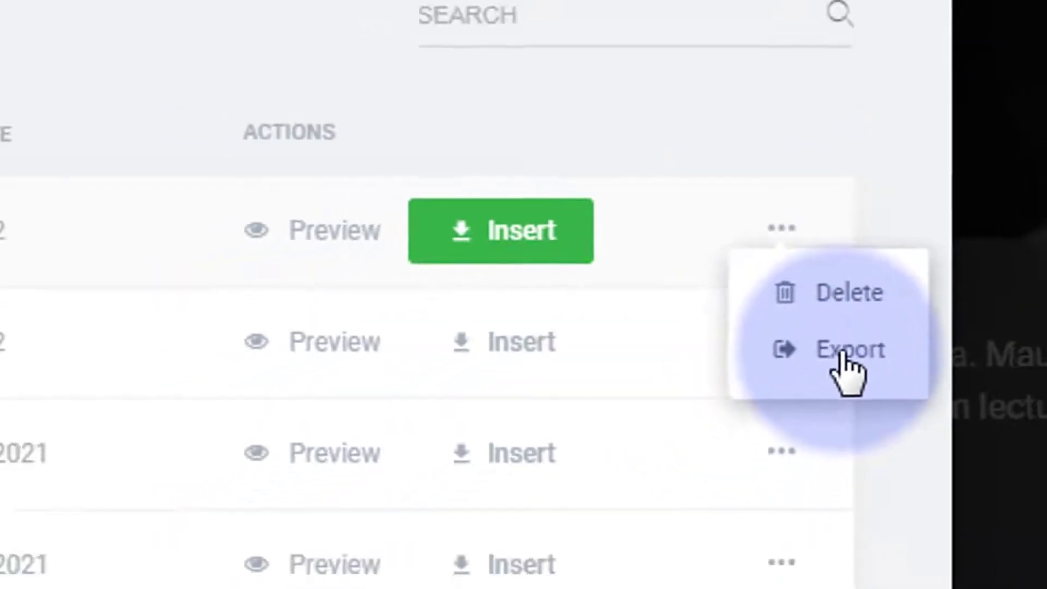
pyautogui.click(845, 384)
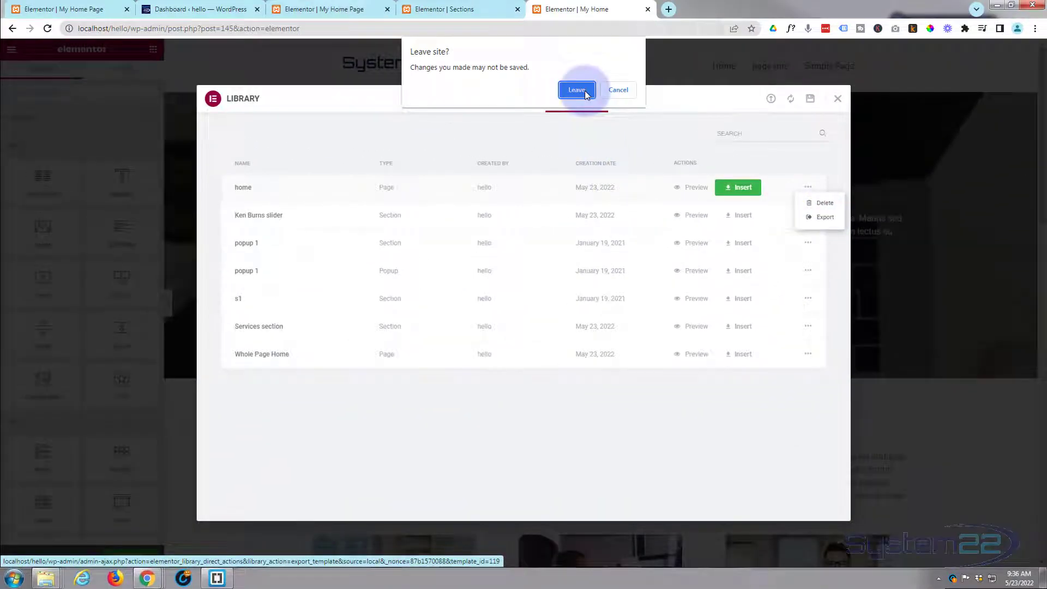
pyautogui.click(578, 91)
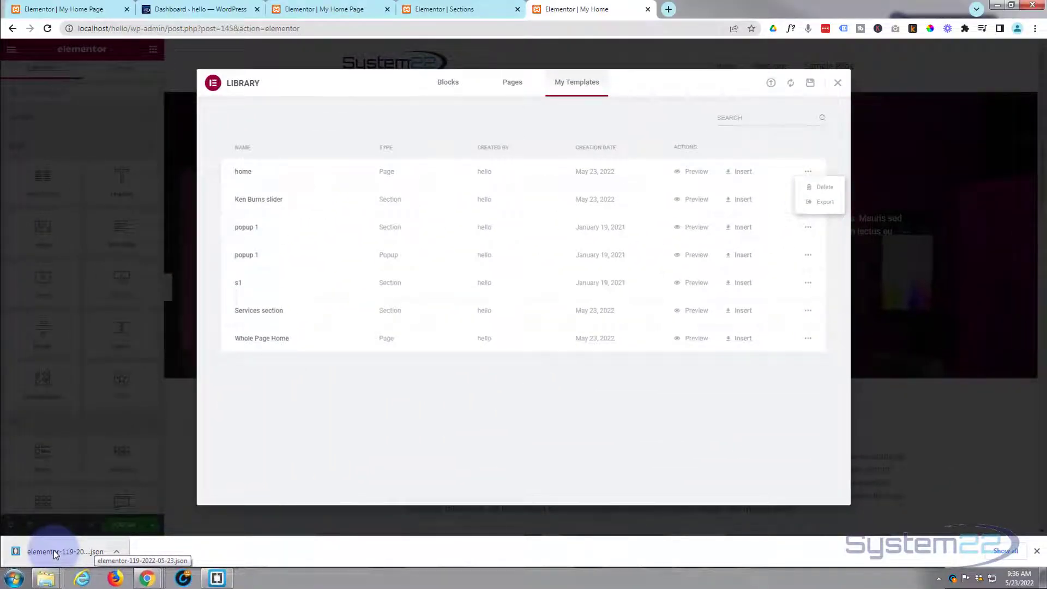
# Step: Close the template library and add a new empty section between the hero and About Us
pyautogui.click(390, 469)
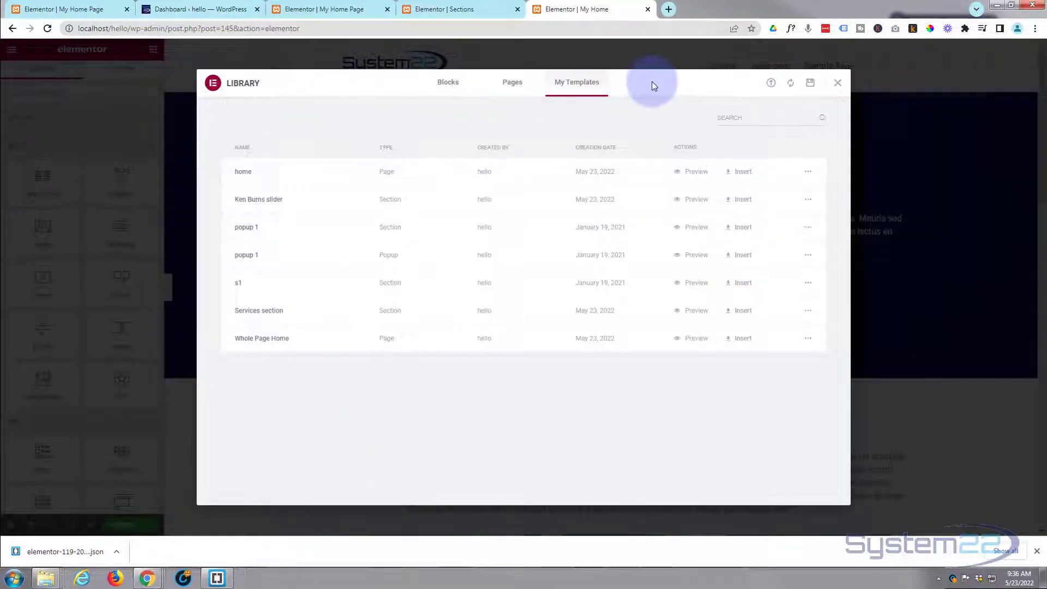
pyautogui.click(838, 83)
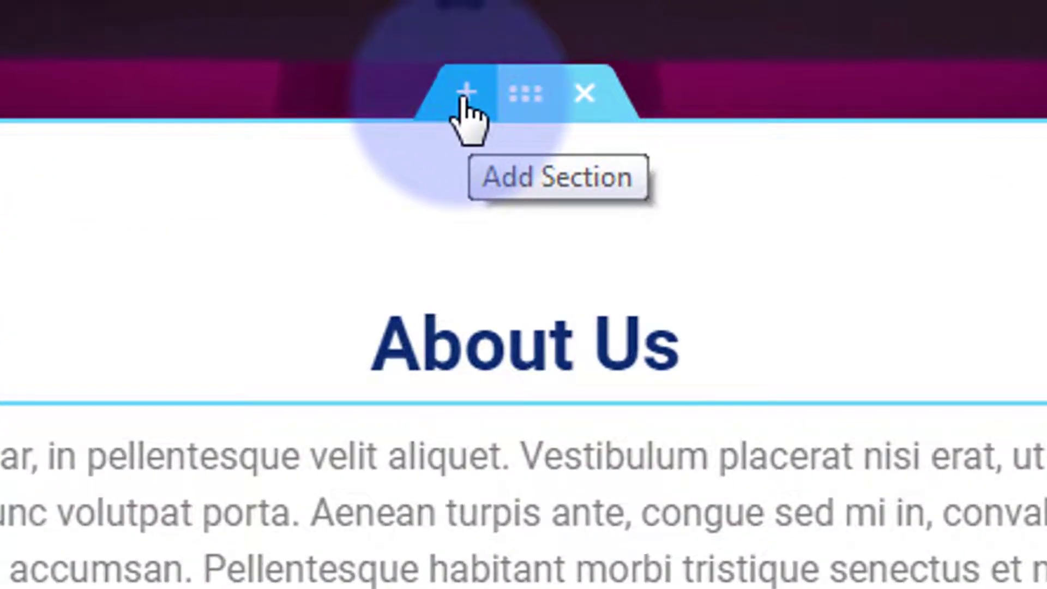
pyautogui.click(466, 100)
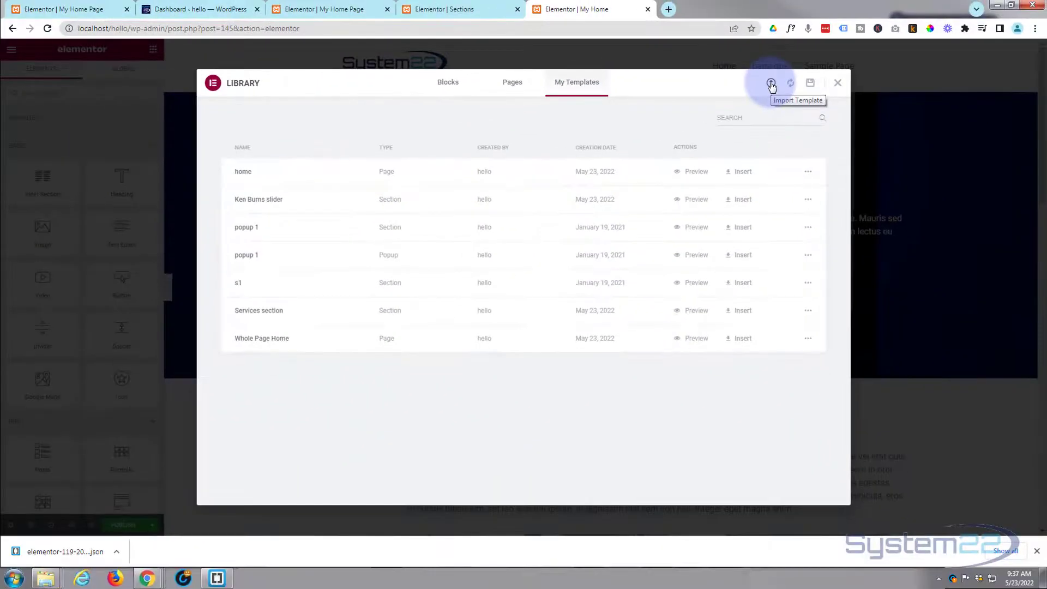
# Step: Import the downloaded home JSON into My Templates without enabling unfiltered uploads
pyautogui.click(753, 90)
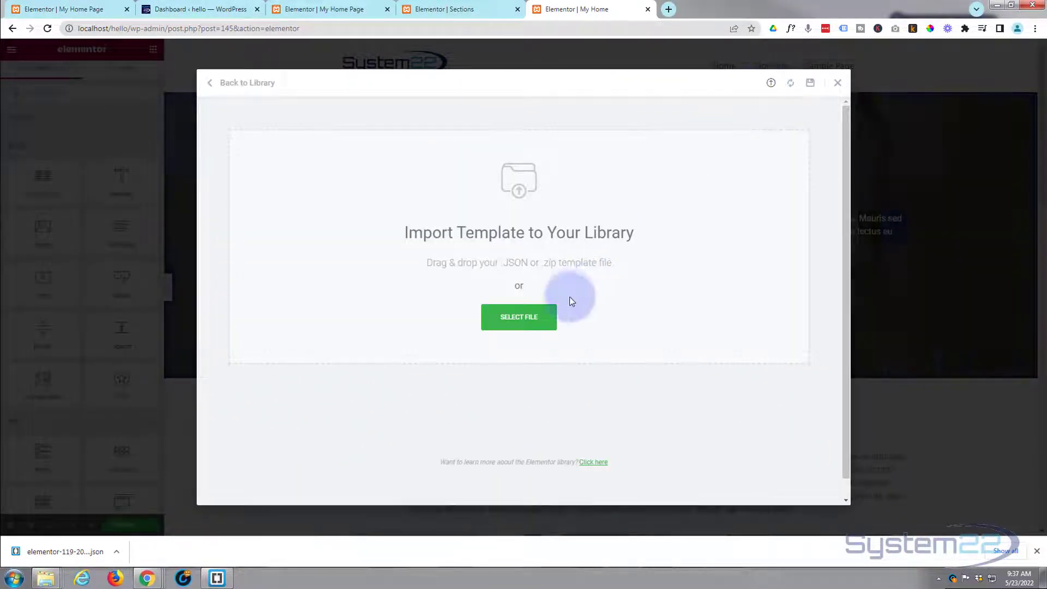
pyautogui.moveTo(66, 551); pyautogui.dragTo(460, 250)
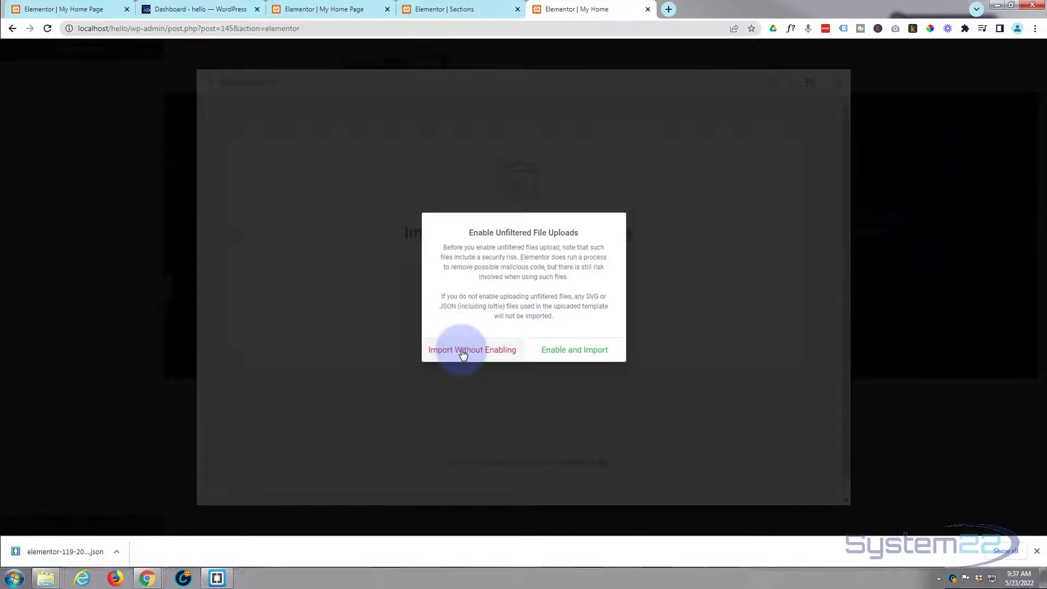
pyautogui.click(462, 352)
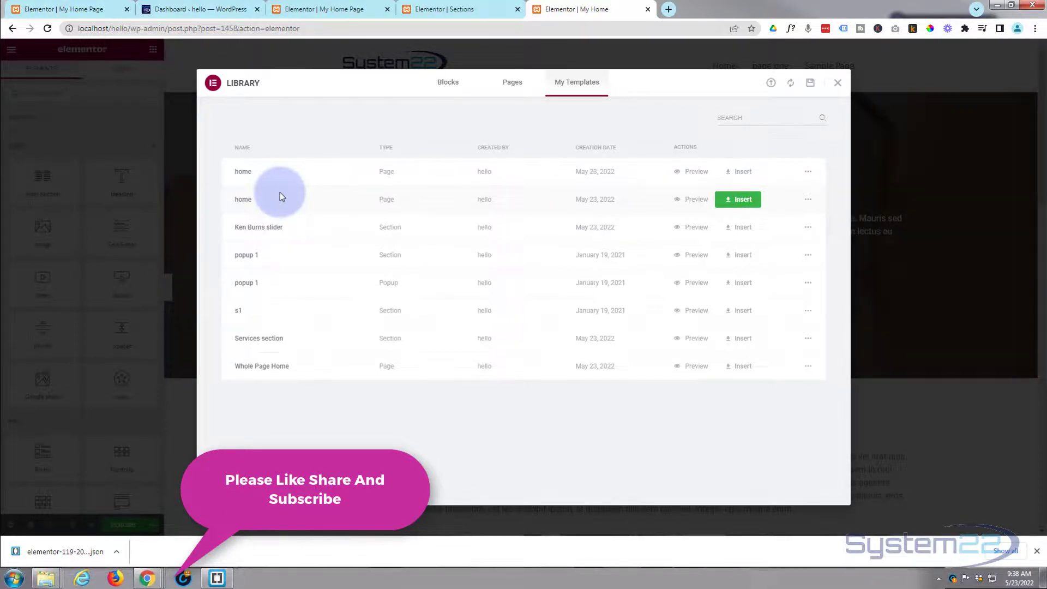
# Step: Close the Library dialog to get back to the My Home page in the editor
pyautogui.click(838, 85)
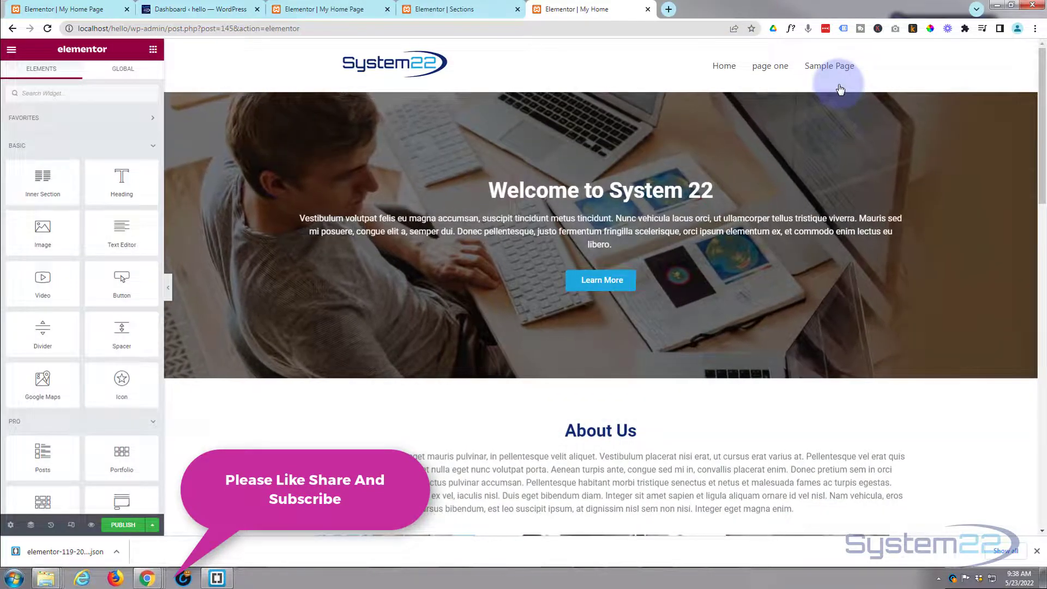